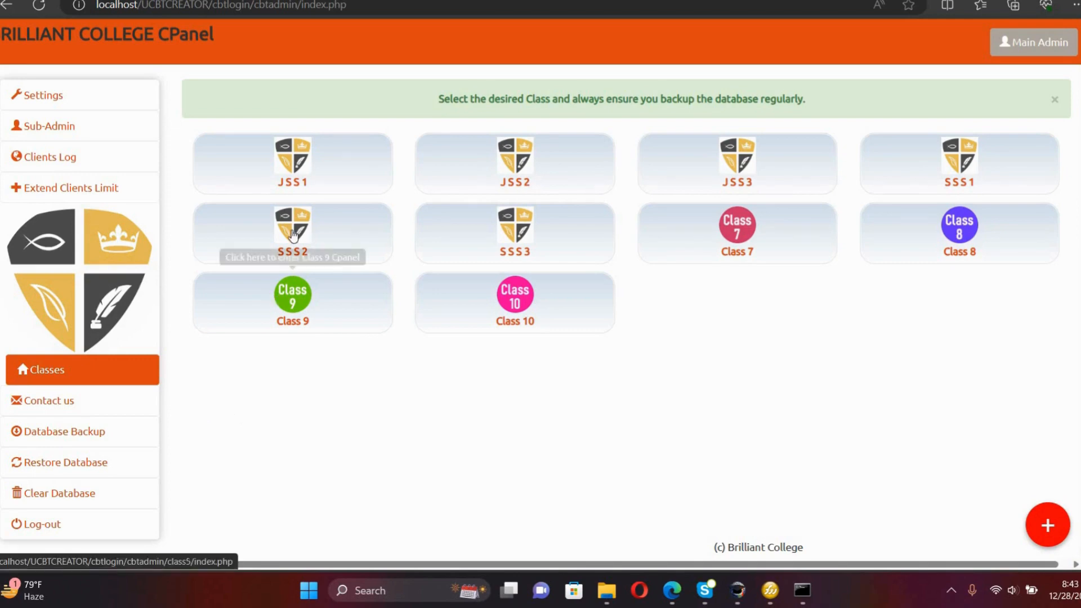
# Open the Customize form for PIN group CLASS1-6 from the JSS1 panel's Access PIN list.
pyautogui.click(300, 168)
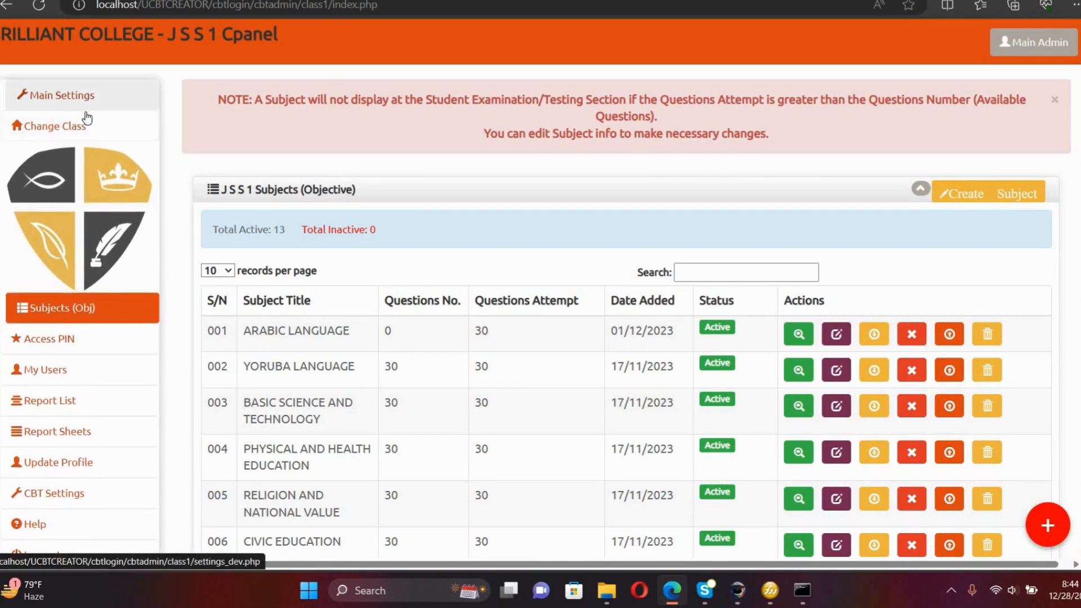
pyautogui.click(70, 344)
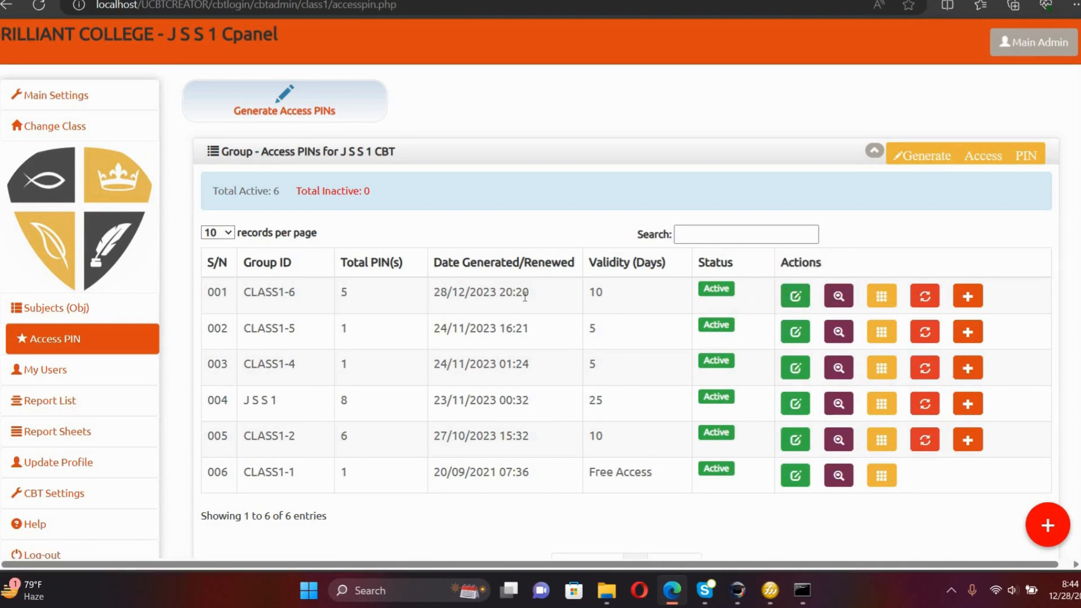
pyautogui.click(796, 301)
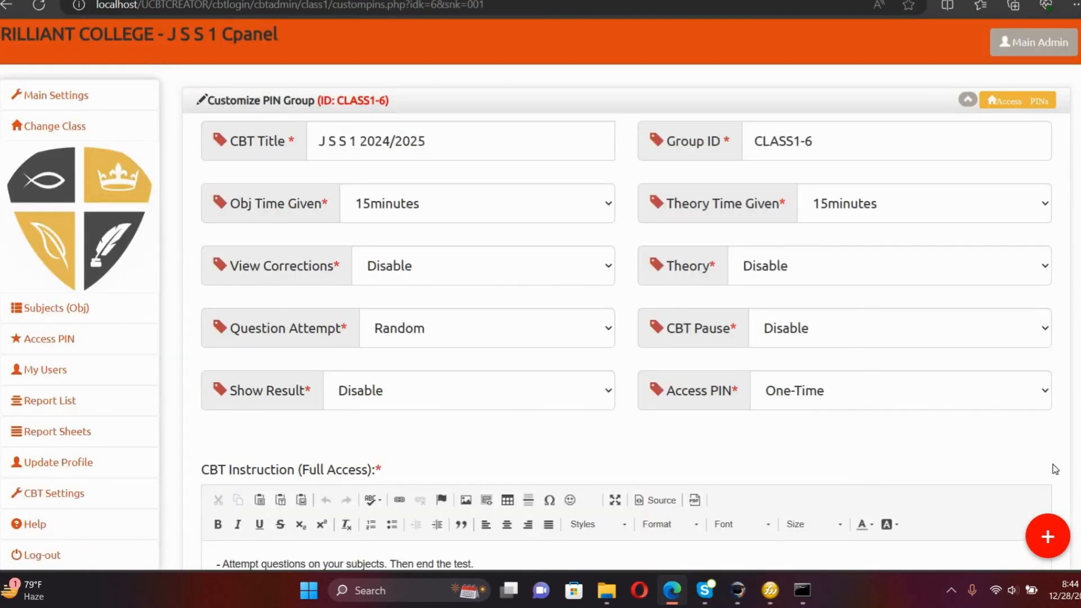
# Remove Arabic, Yoruba, Basic Science and Technology, PHE, Religion and National Value, and Civic Education.
pyautogui.scroll(-7, 968, 461)
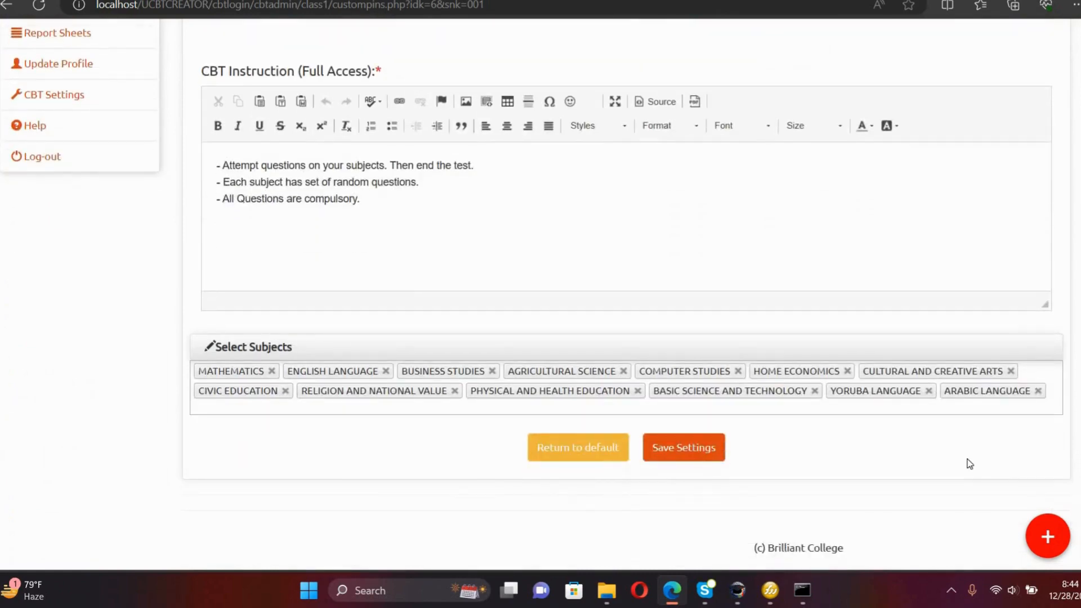
pyautogui.click(1038, 391)
pyautogui.click(928, 405)
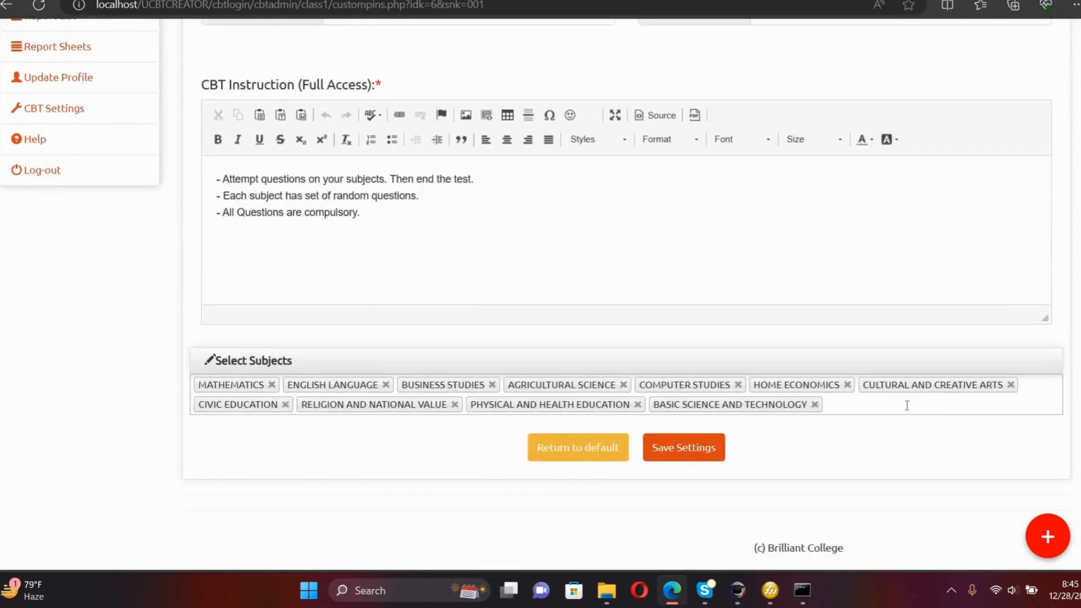
pyautogui.click(814, 405)
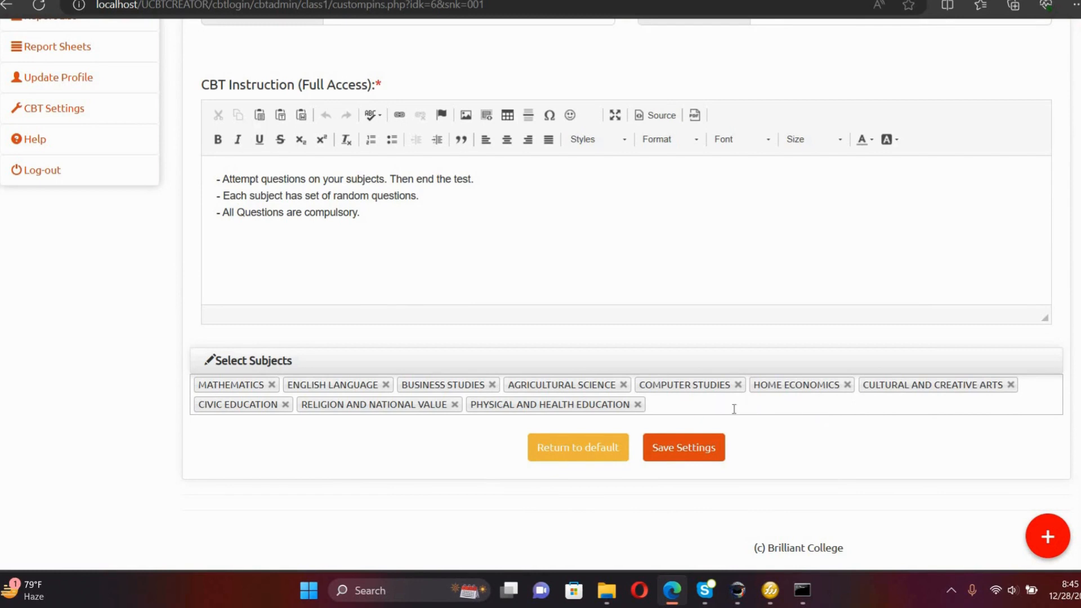
pyautogui.click(637, 404)
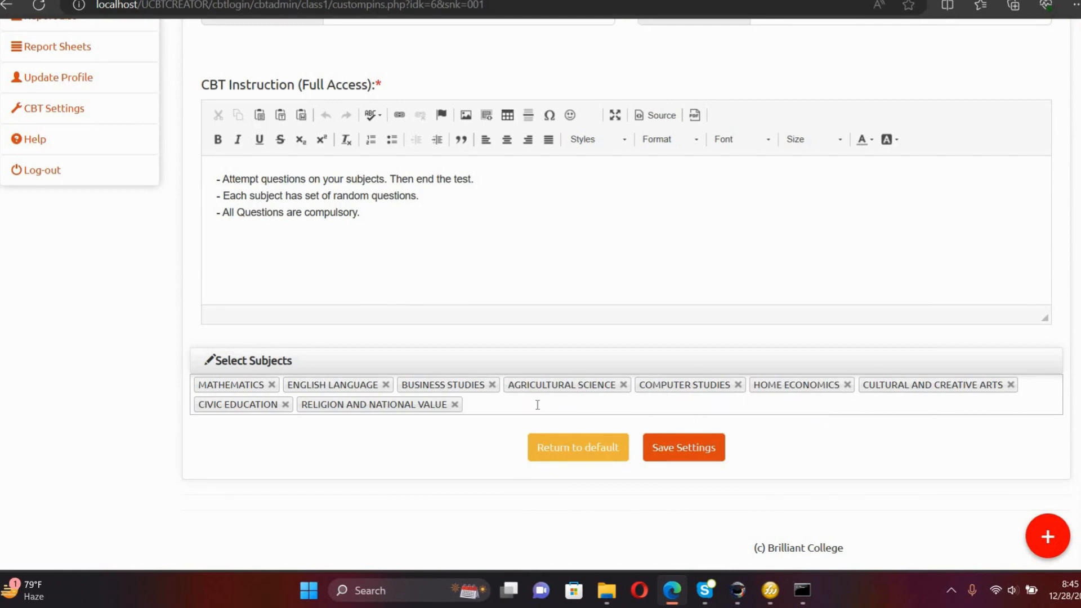
pyautogui.click(454, 404)
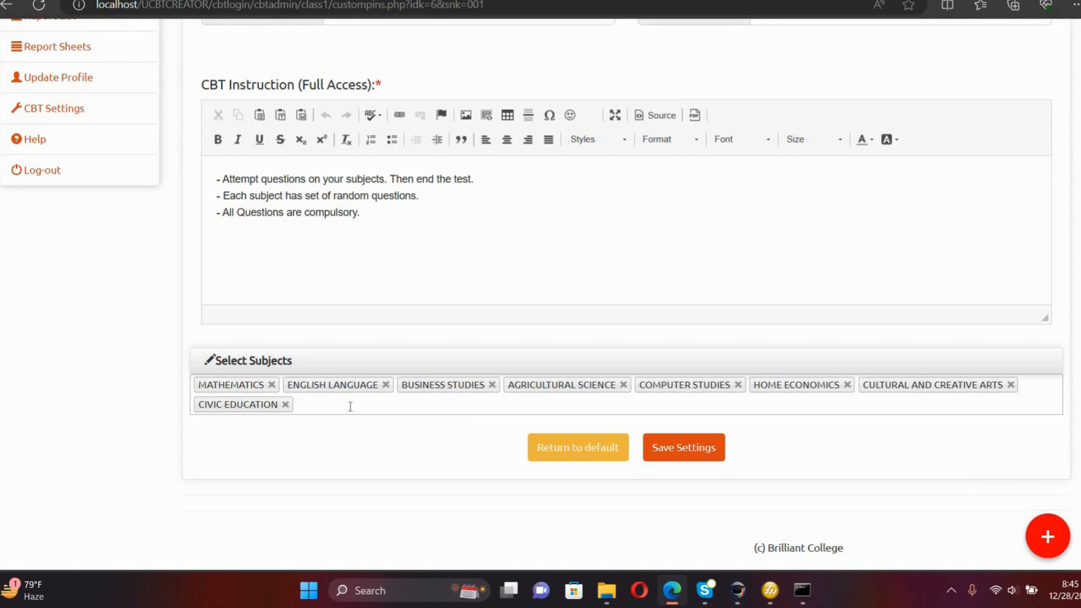
pyautogui.click(293, 408)
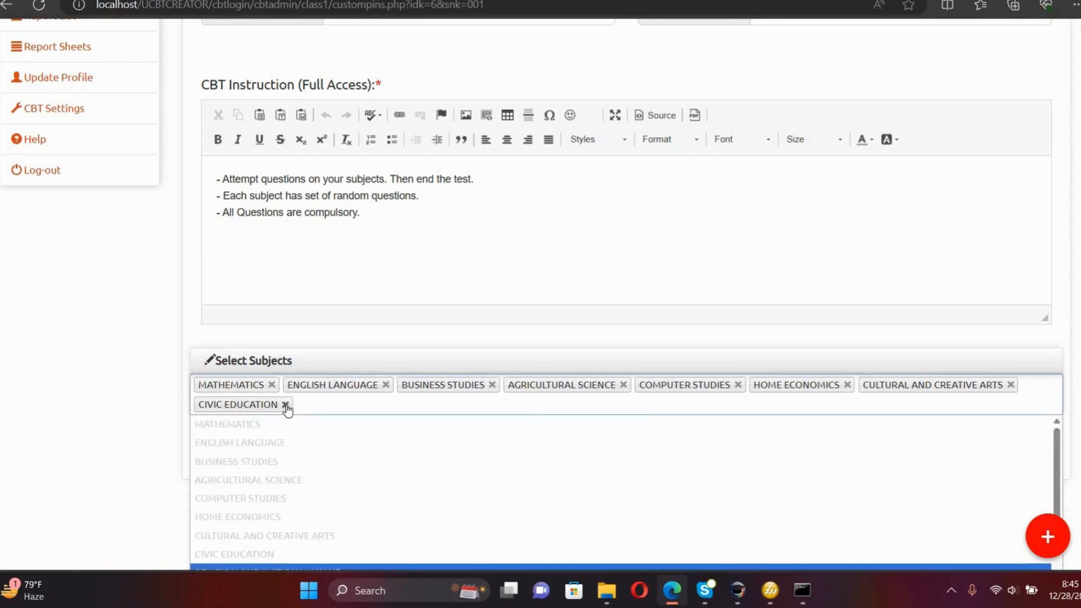
pyautogui.click(286, 405)
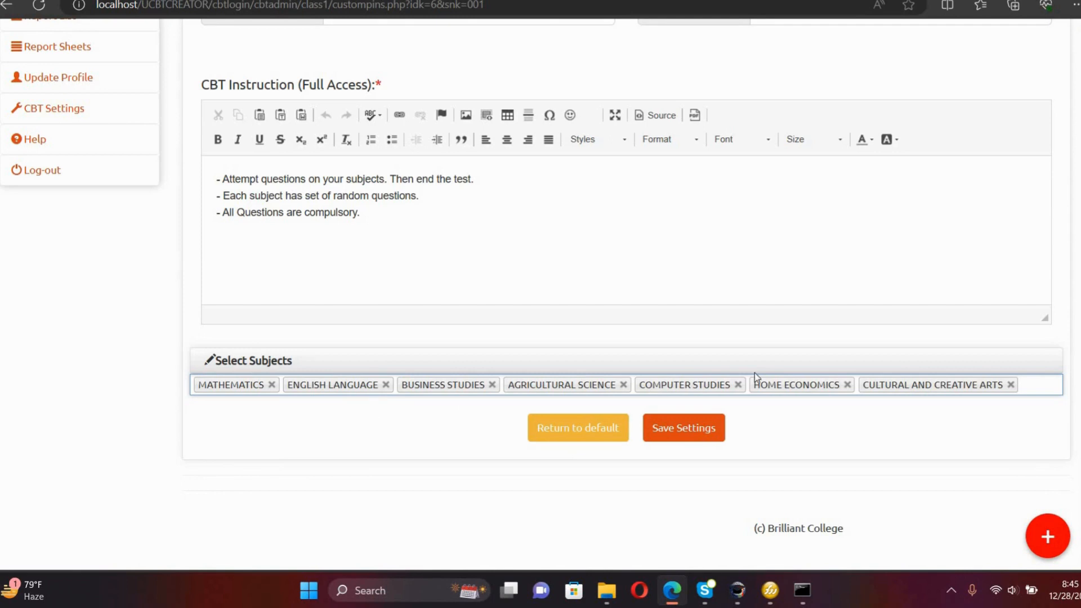
# Remove Cultural and Creative Arts, Home Economics, Computer Studies and Agricultural Science from the subjects.
pyautogui.click(1032, 384)
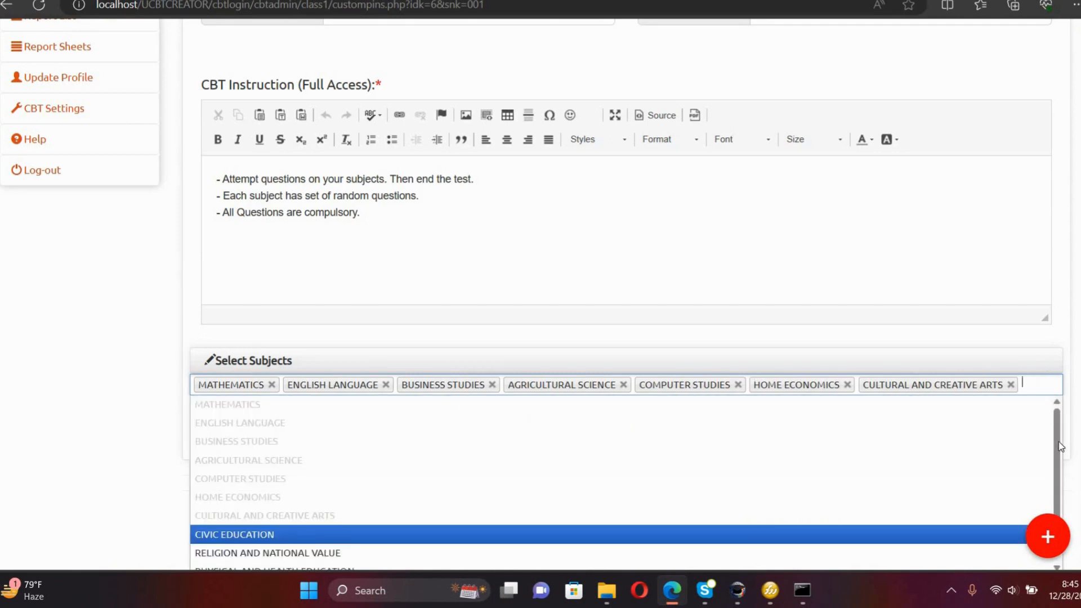
pyautogui.moveTo(1060, 443); pyautogui.dragTo(1033, 440)
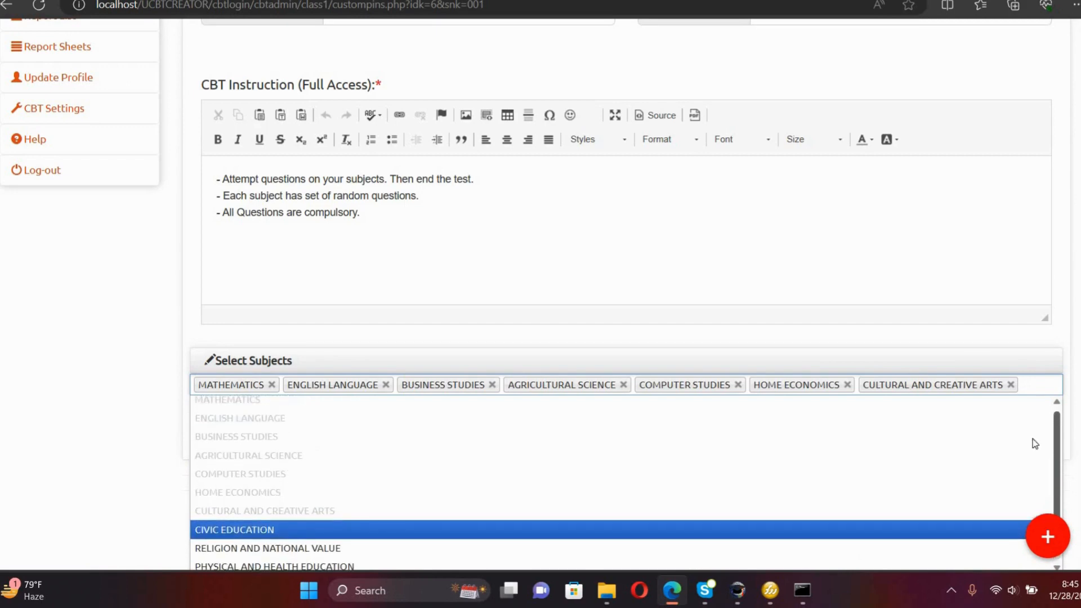
pyautogui.click(1010, 385)
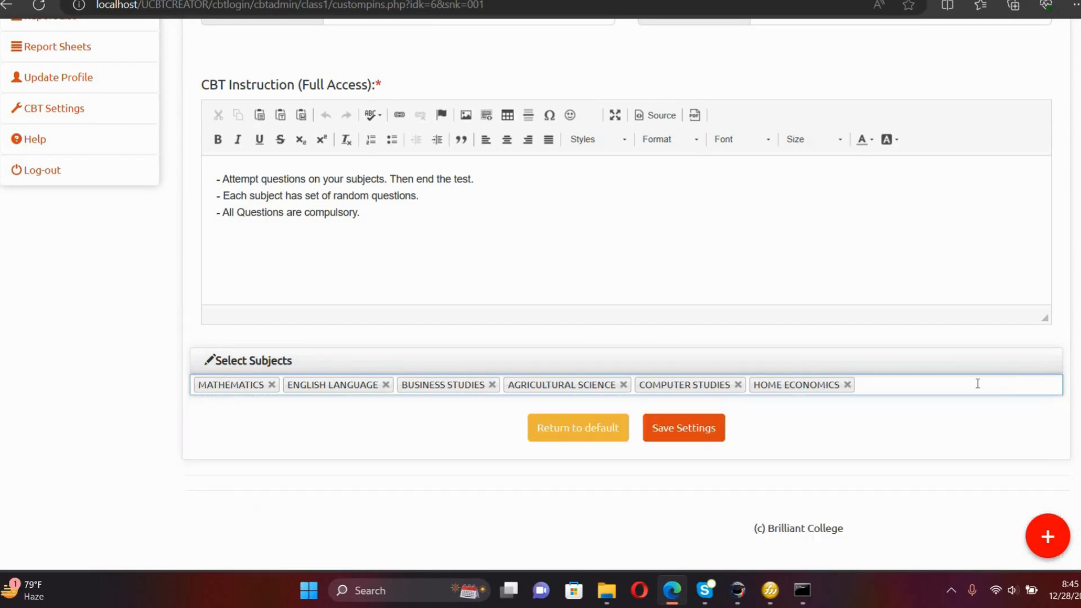
pyautogui.click(847, 386)
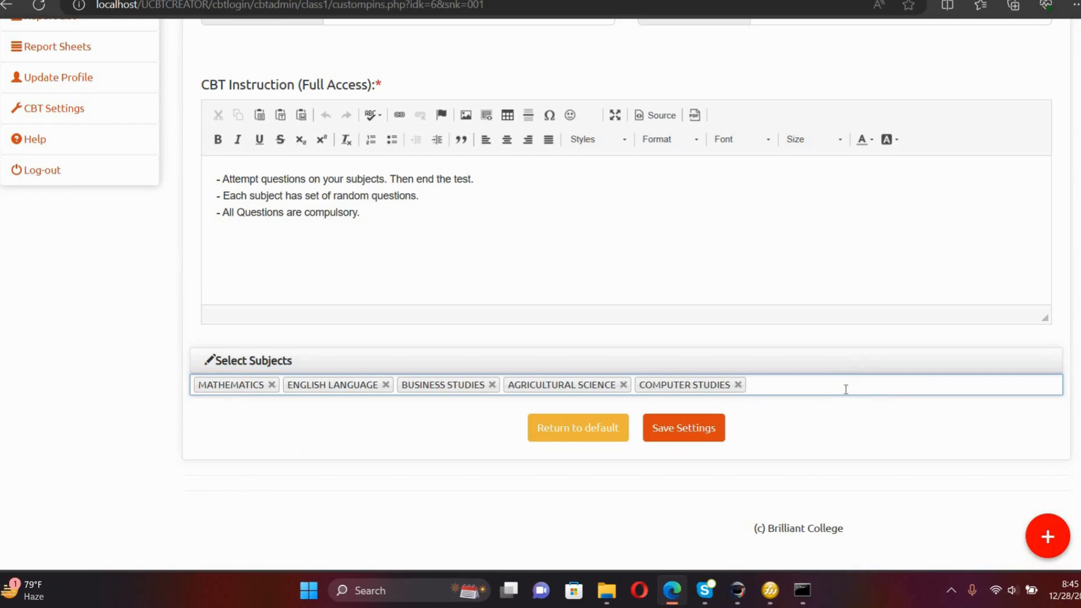
pyautogui.click(737, 385)
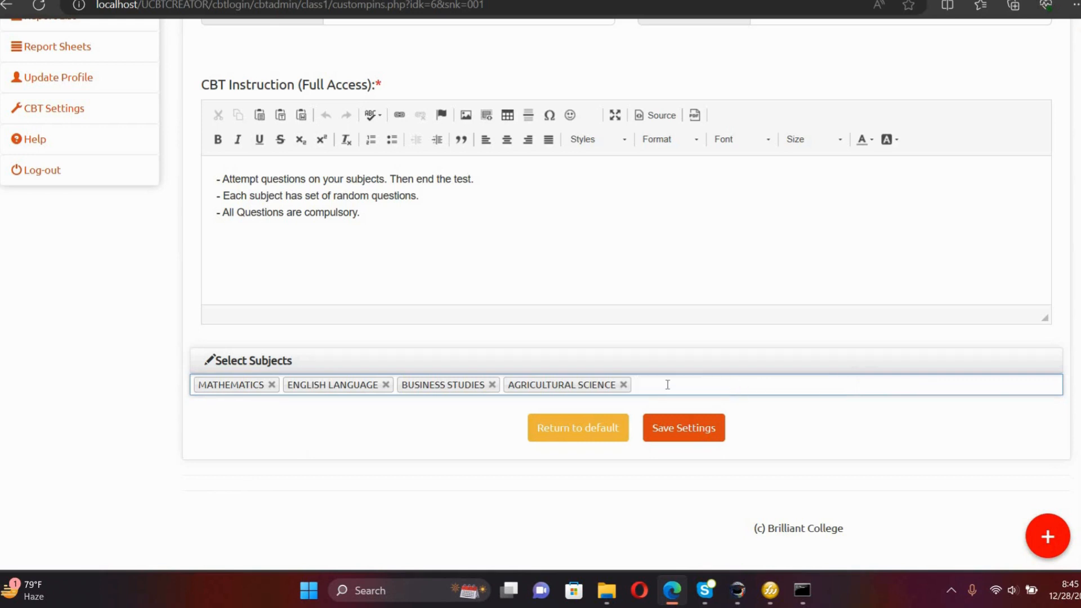
pyautogui.click(623, 385)
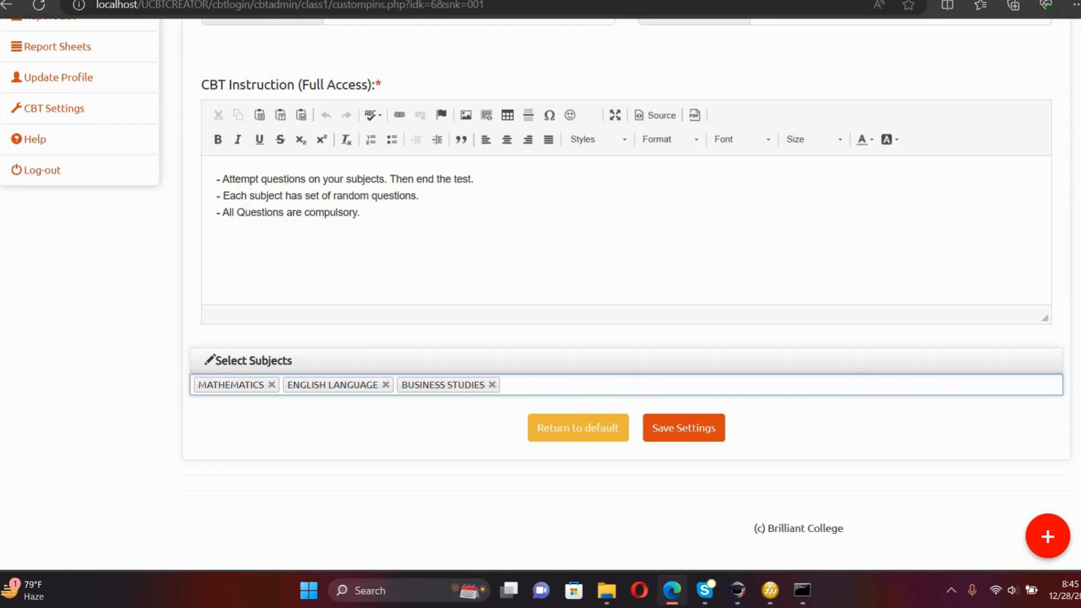
# Replace the year in the CBT title with 'Examination - Day 1'.
pyautogui.scroll(6, 541, 295)
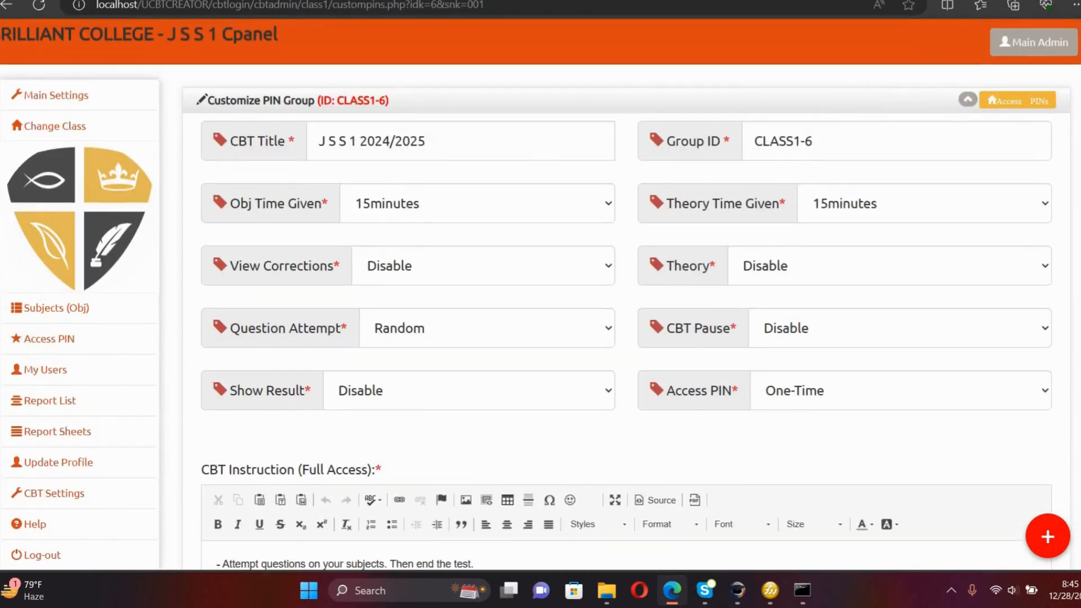
pyautogui.scroll(-5, 541, 295)
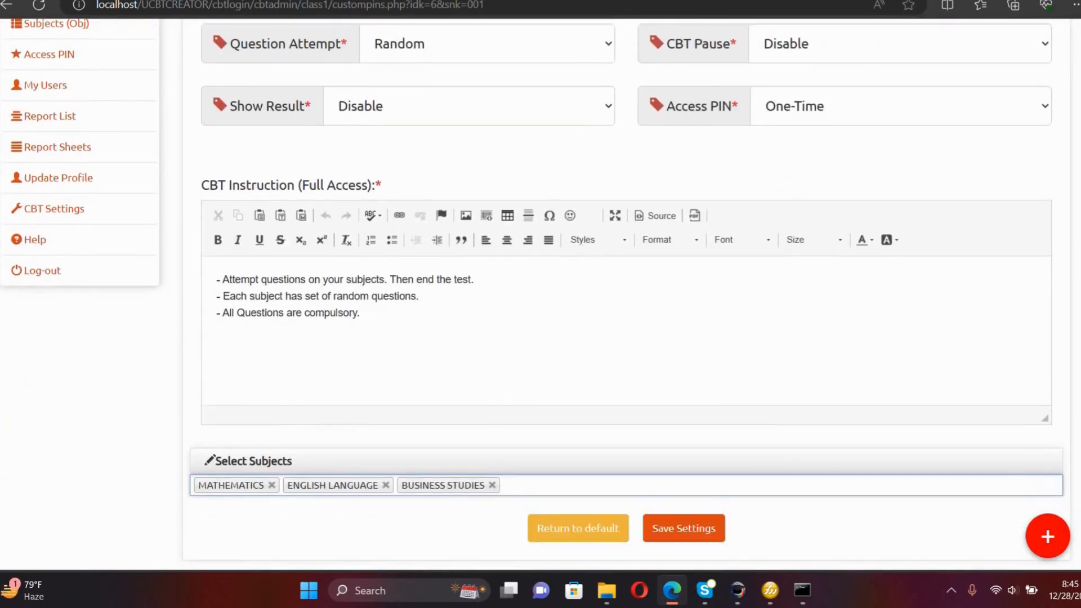
pyautogui.scroll(3, 541, 295)
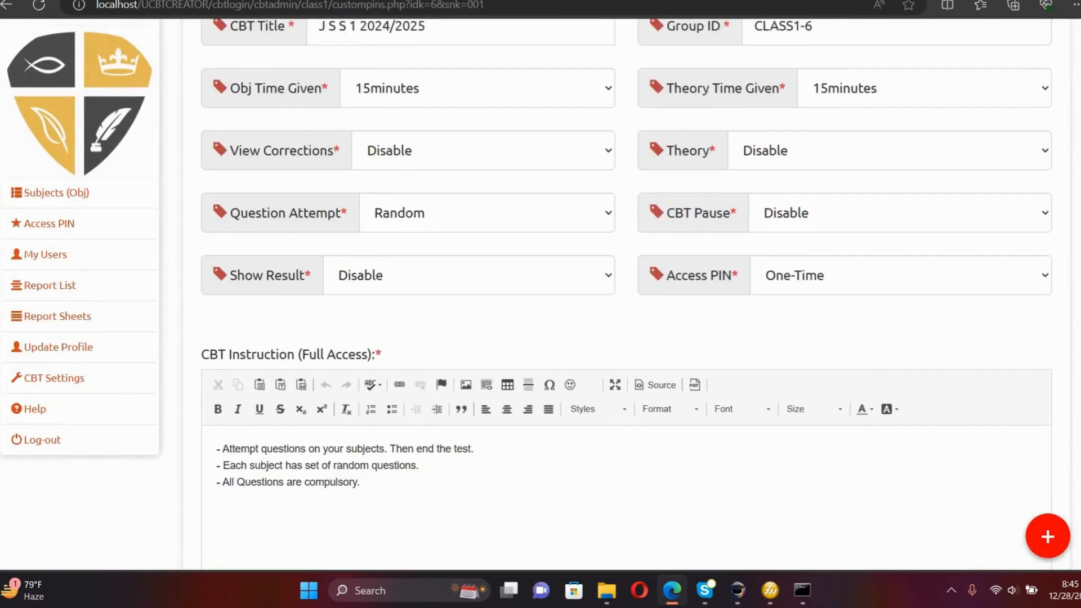
pyautogui.scroll(2, 1059, 174)
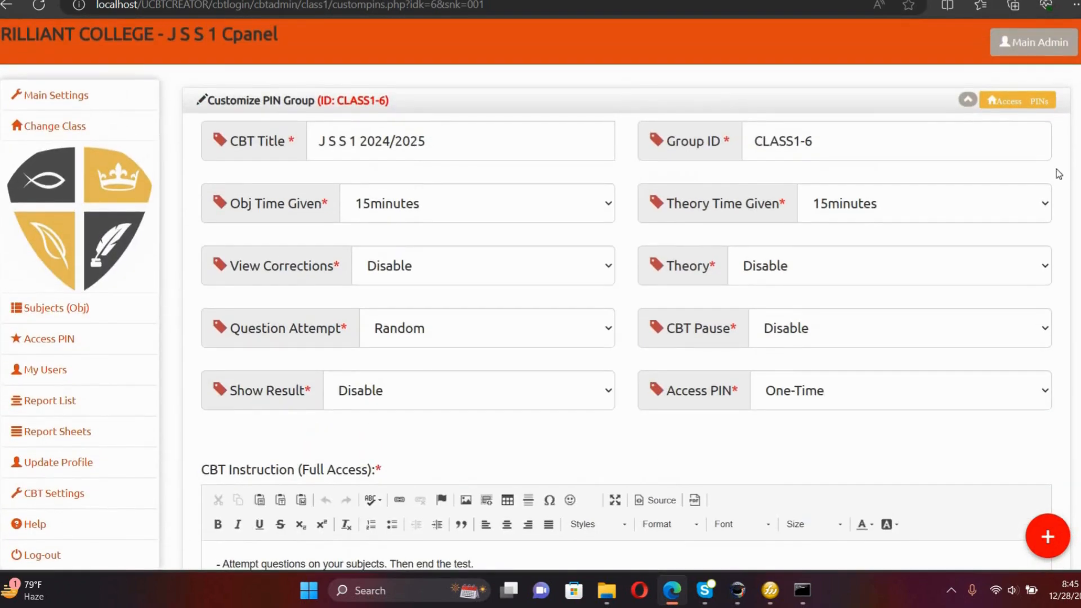
pyautogui.click(438, 147)
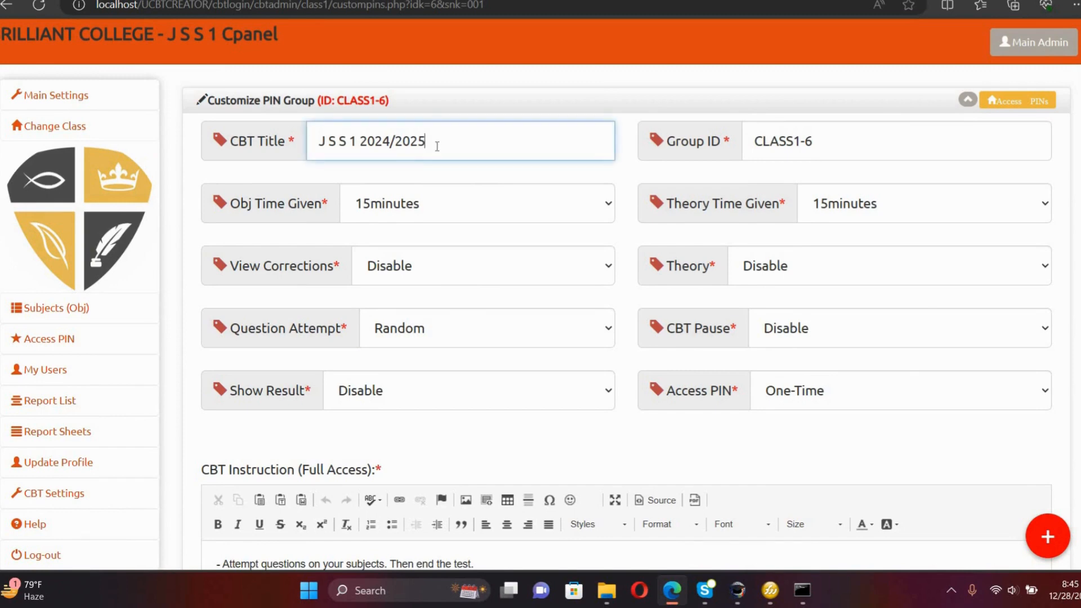
pyautogui.press('BackSpace')
pyautogui.press('BackSpace')
pyautogui.press('BackSpace')
pyautogui.press('BackSpace')
pyautogui.press('BackSpace')
pyautogui.press('BackSpace')
pyautogui.press('BackSpace')
pyautogui.press('BackSpace')
pyautogui.press('BackSpace')
pyautogui.write('Examination - ')
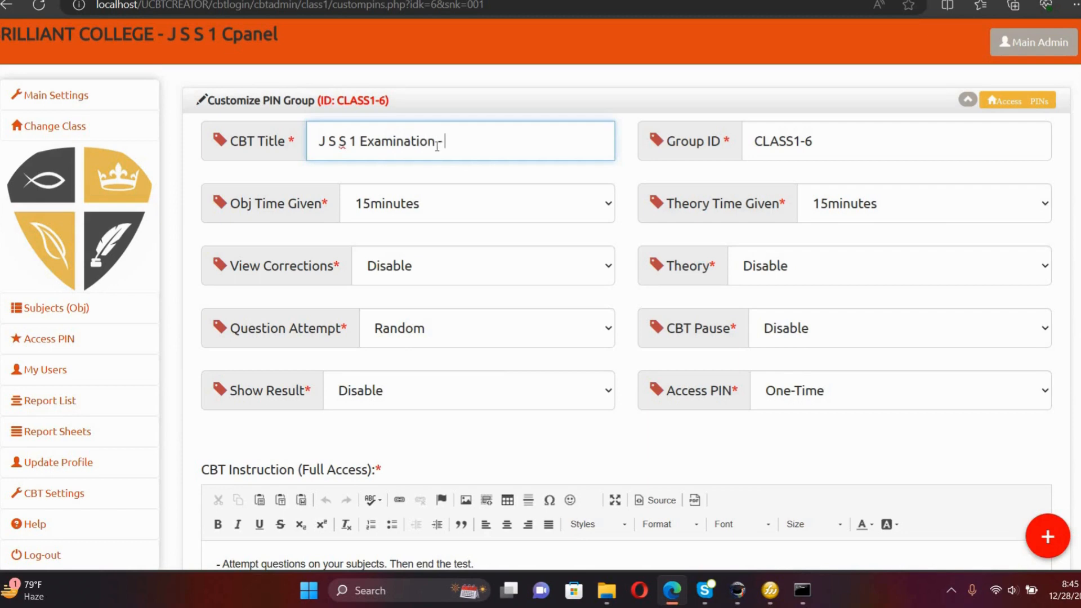
pyautogui.write('Day 1')
pyautogui.click(601, 272)
pyautogui.click(601, 272)
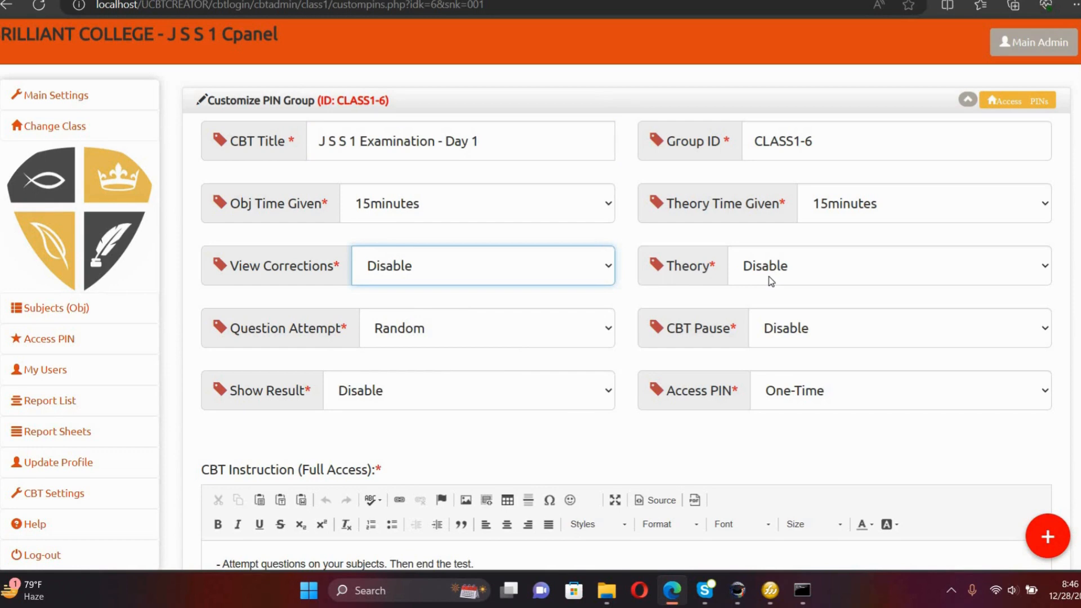
pyautogui.click(783, 284)
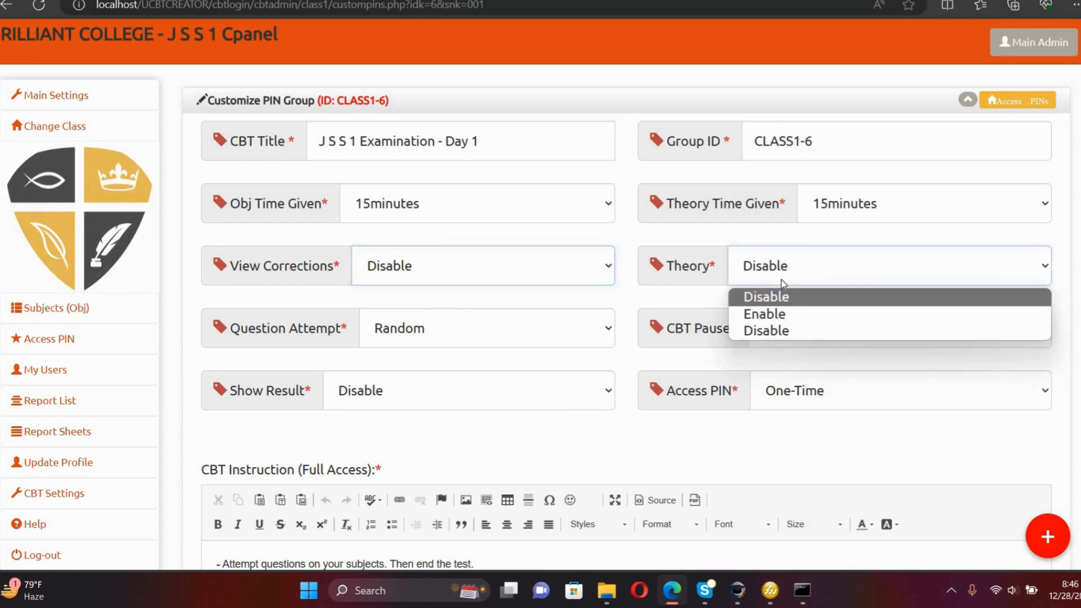
pyautogui.click(783, 284)
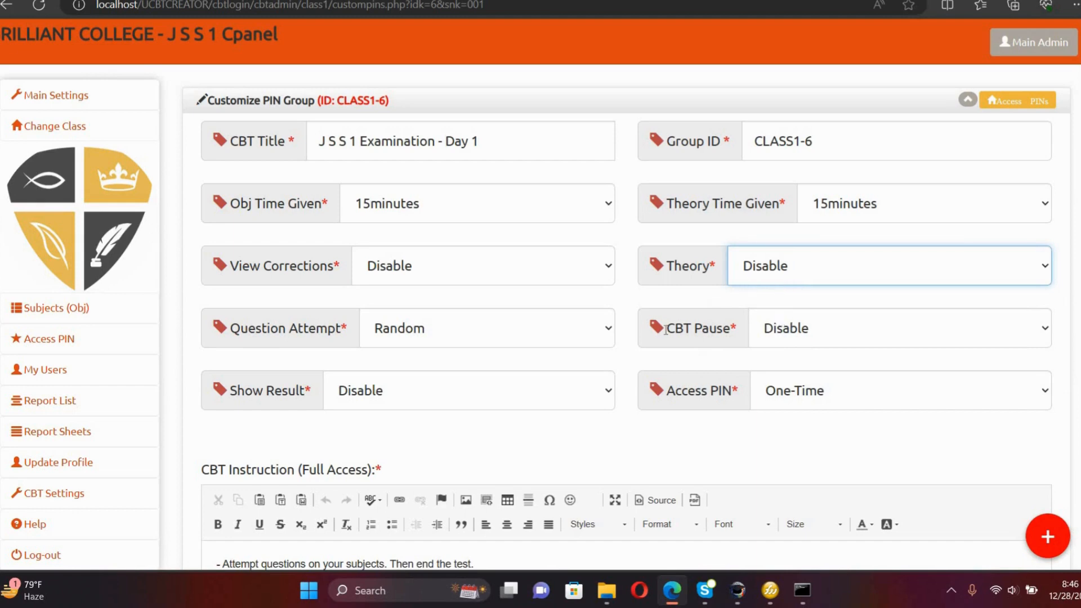
pyautogui.click(602, 334)
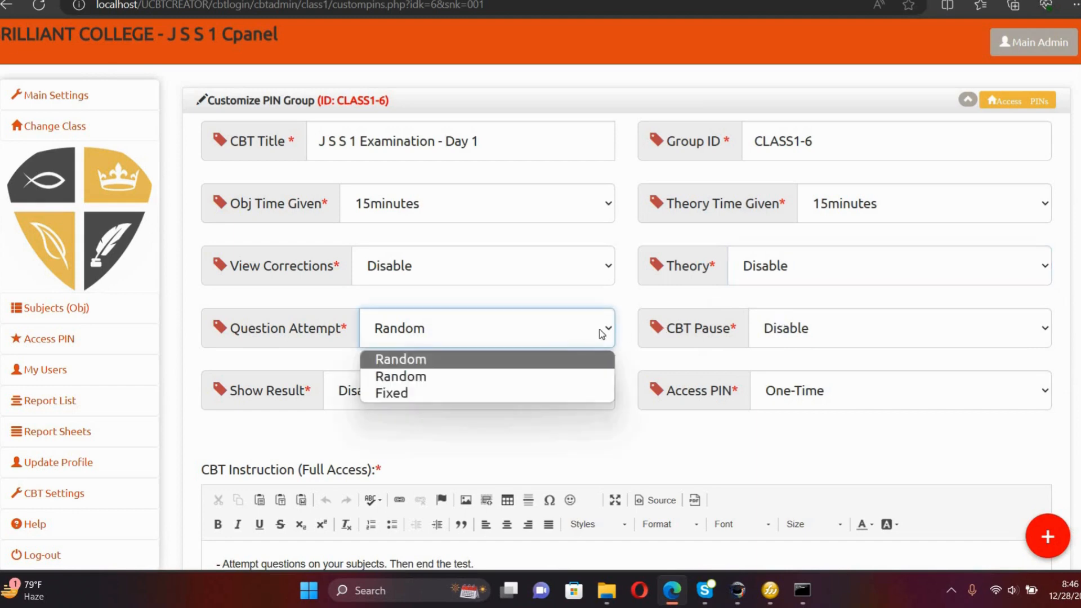
pyautogui.click(601, 334)
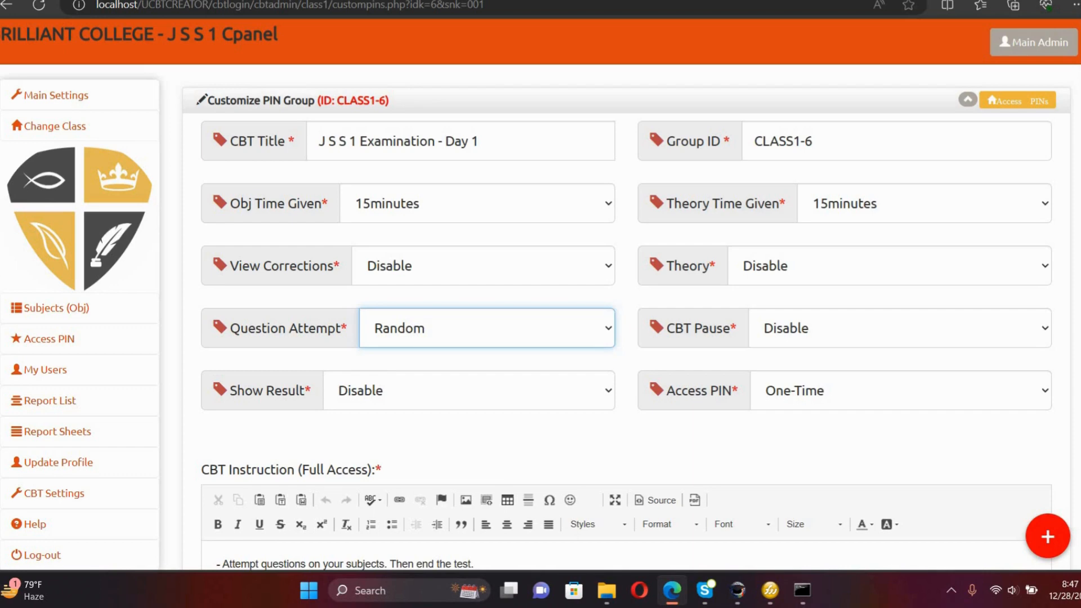
pyautogui.scroll(-7, 936, 451)
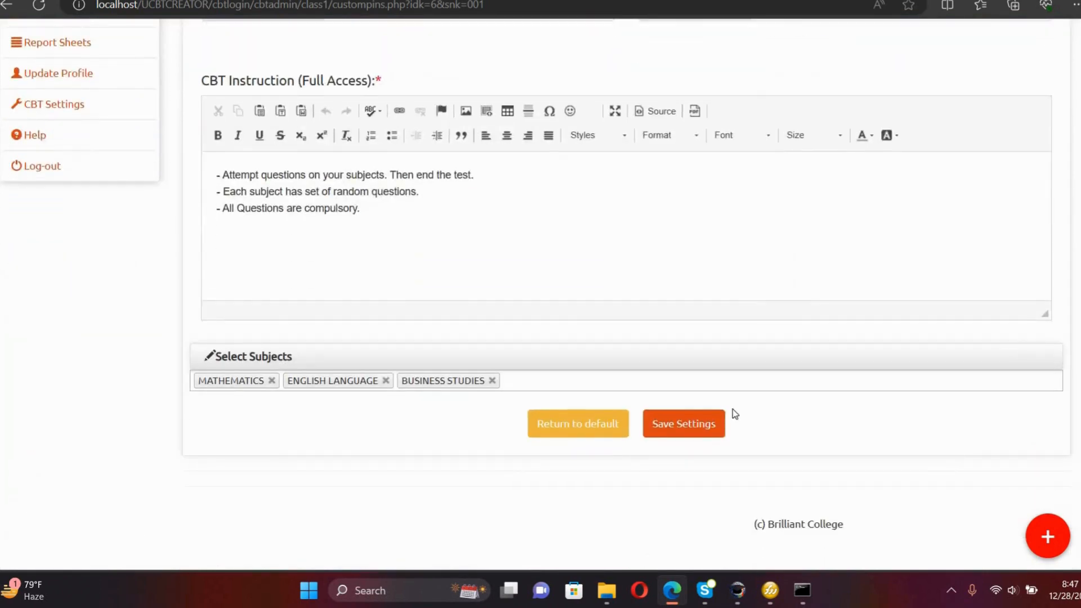
# Save the CLASS1-6 group settings, recheck and save again, then view its access PINs.
pyautogui.click(711, 429)
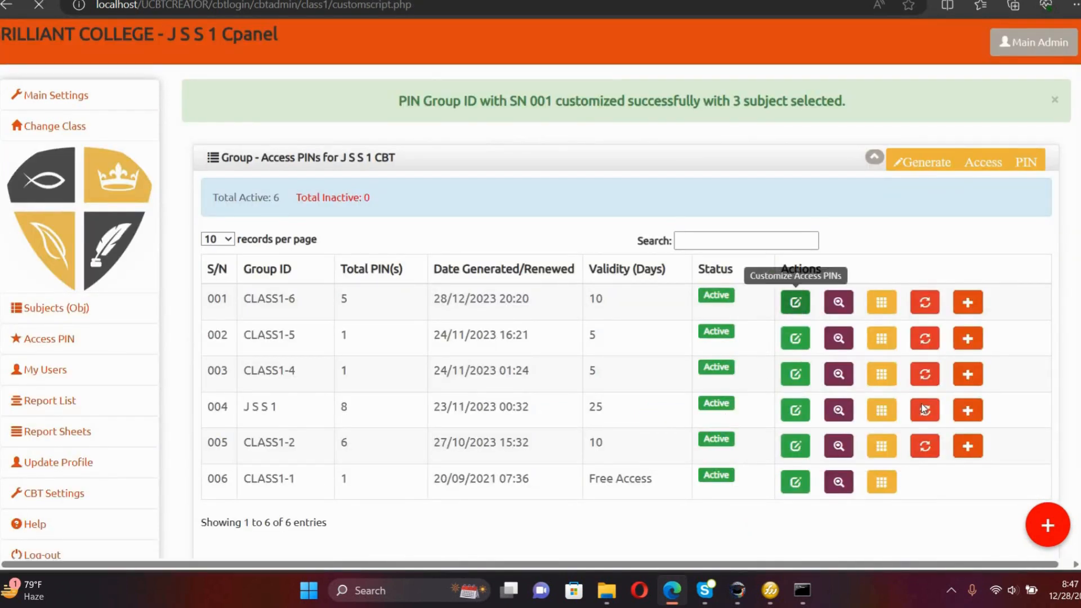
pyautogui.click(796, 304)
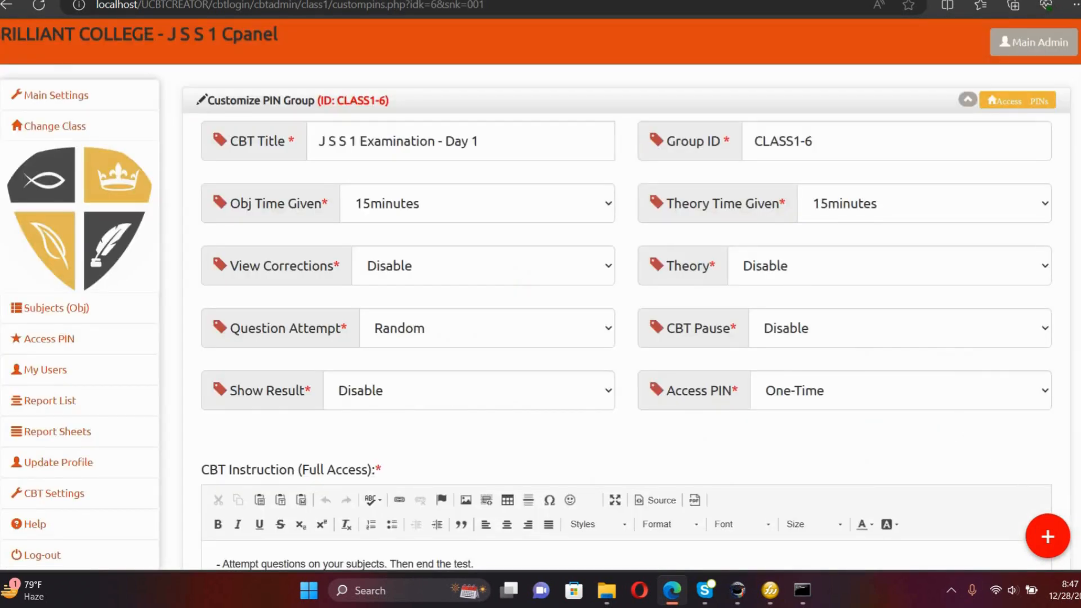
pyautogui.scroll(-6, 975, 472)
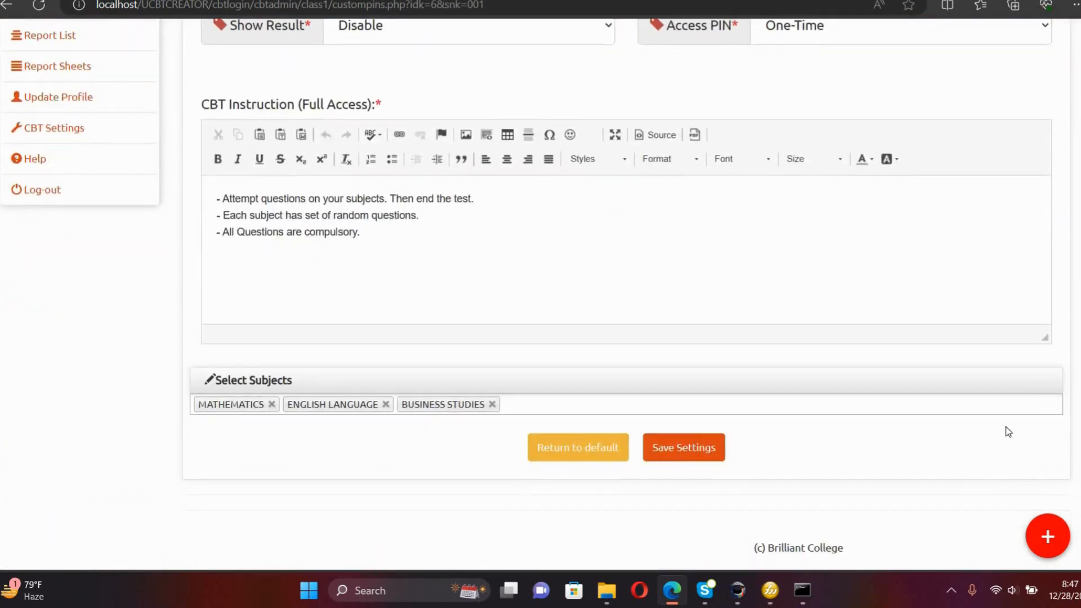
pyautogui.scroll(6, 1065, 298)
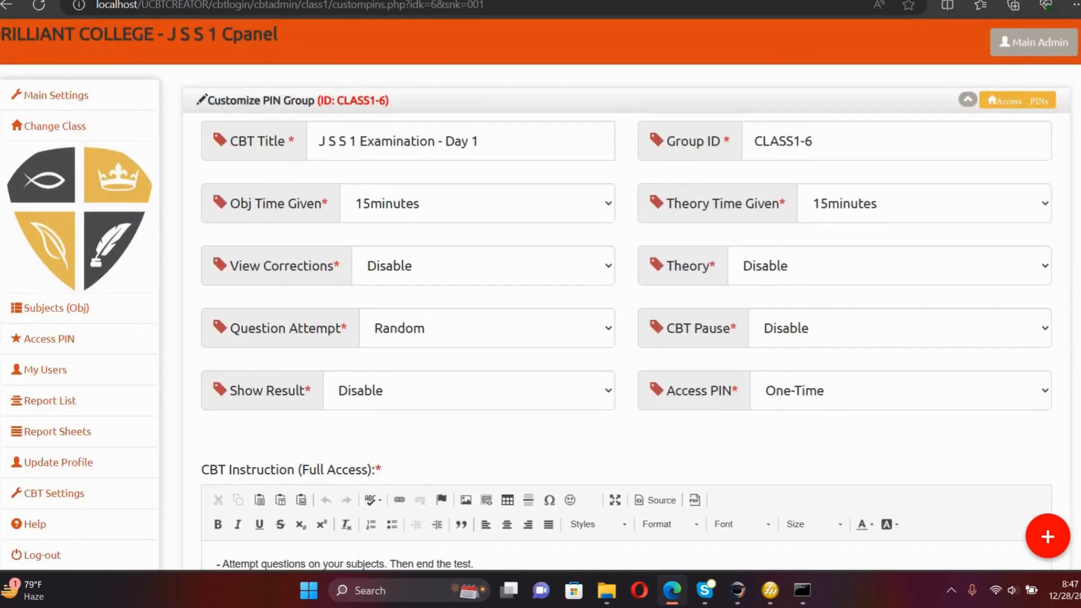
pyautogui.scroll(-6, 1042, 412)
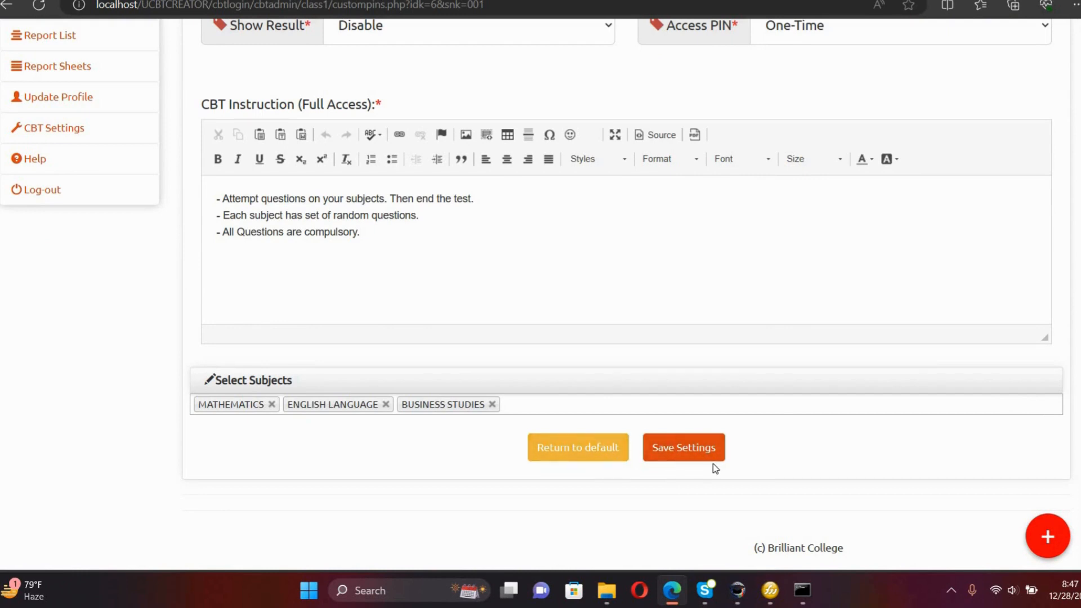
pyautogui.click(687, 448)
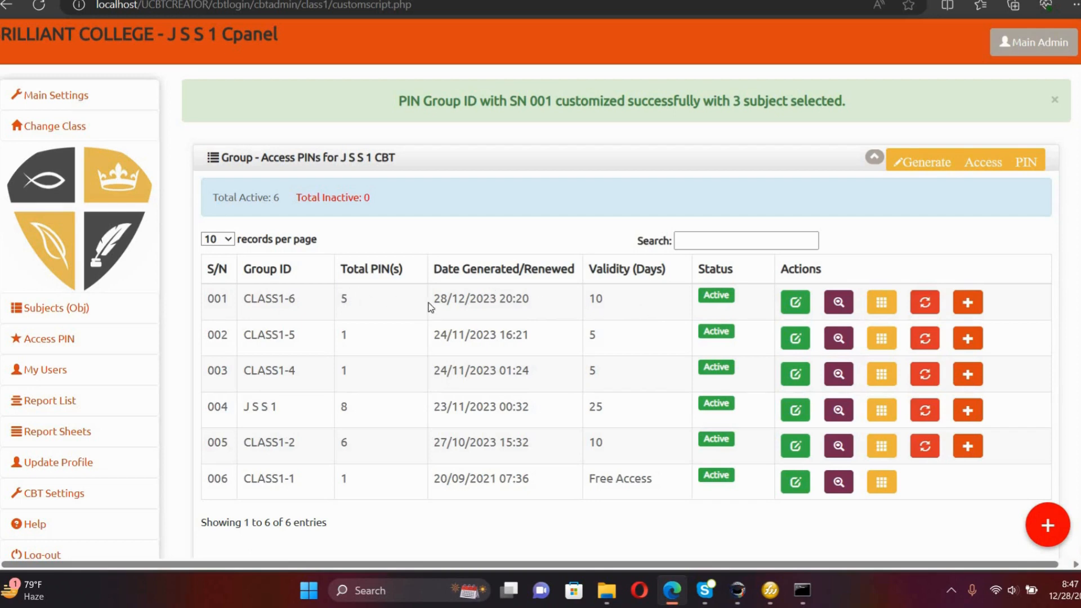
pyautogui.click(839, 305)
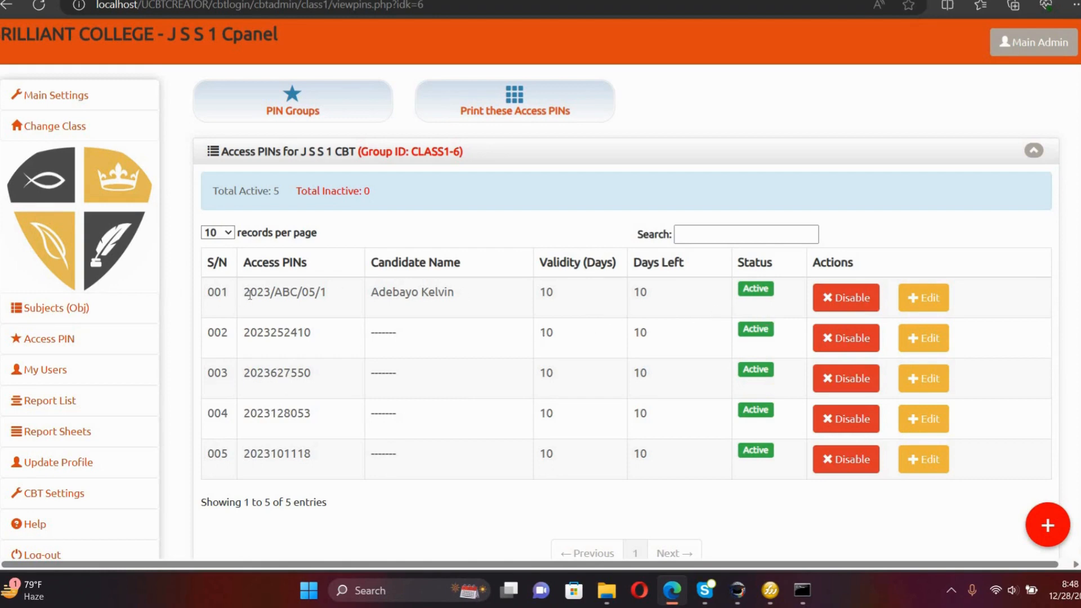
# Copy the first candidate's access PIN from the CLASS1-6 PIN list.
pyautogui.moveTo(243, 297); pyautogui.dragTo(318, 294)
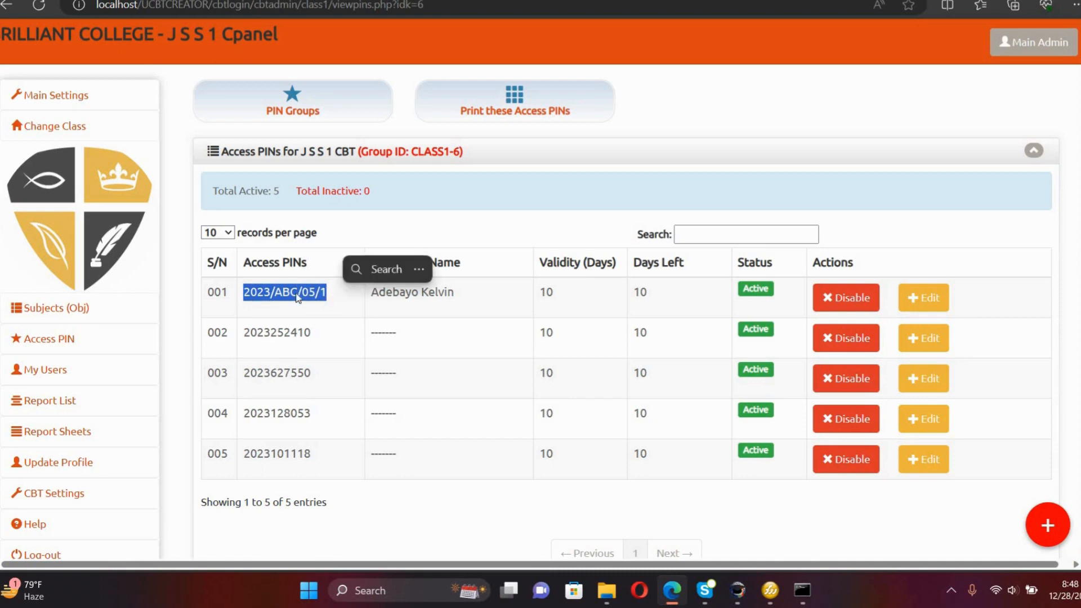
pyautogui.rightClick(296, 293)
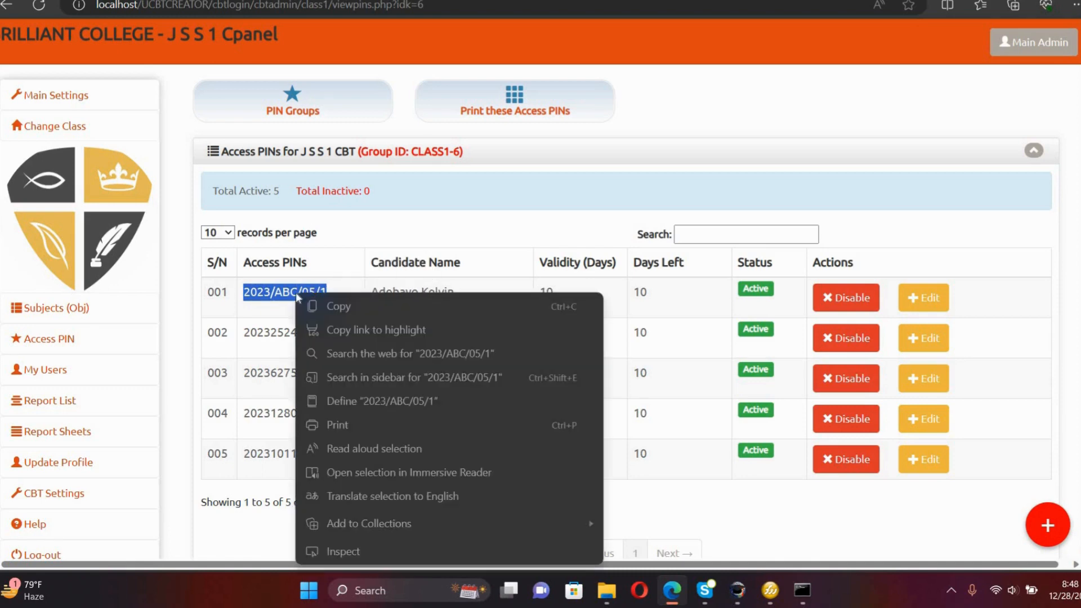
pyautogui.click(334, 305)
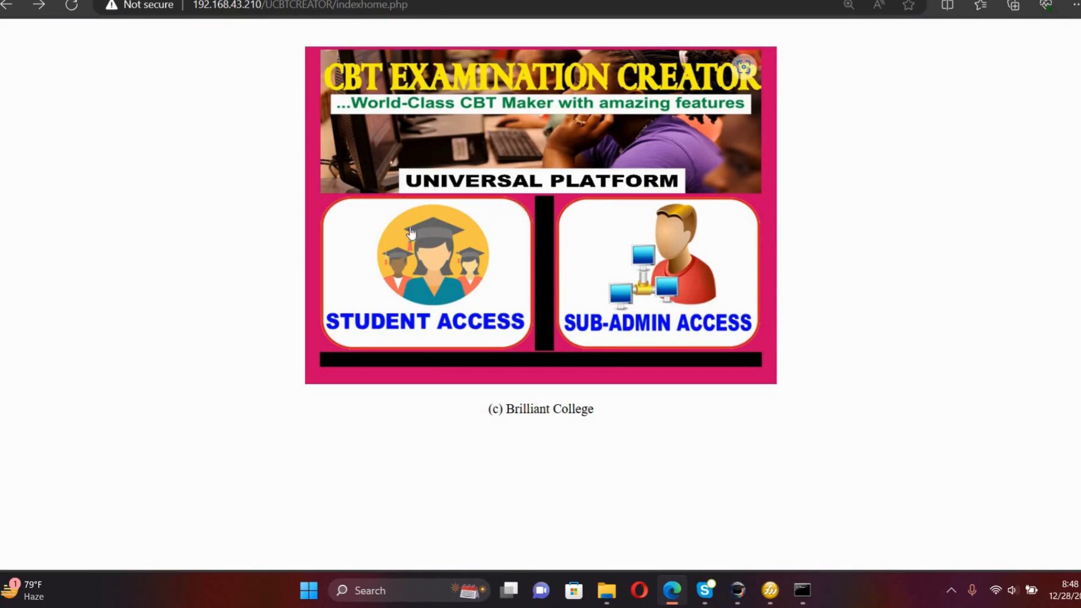
# Log into the JSS 1 exam as a student with the copied PIN and begin the test.
pyautogui.click(426, 274)
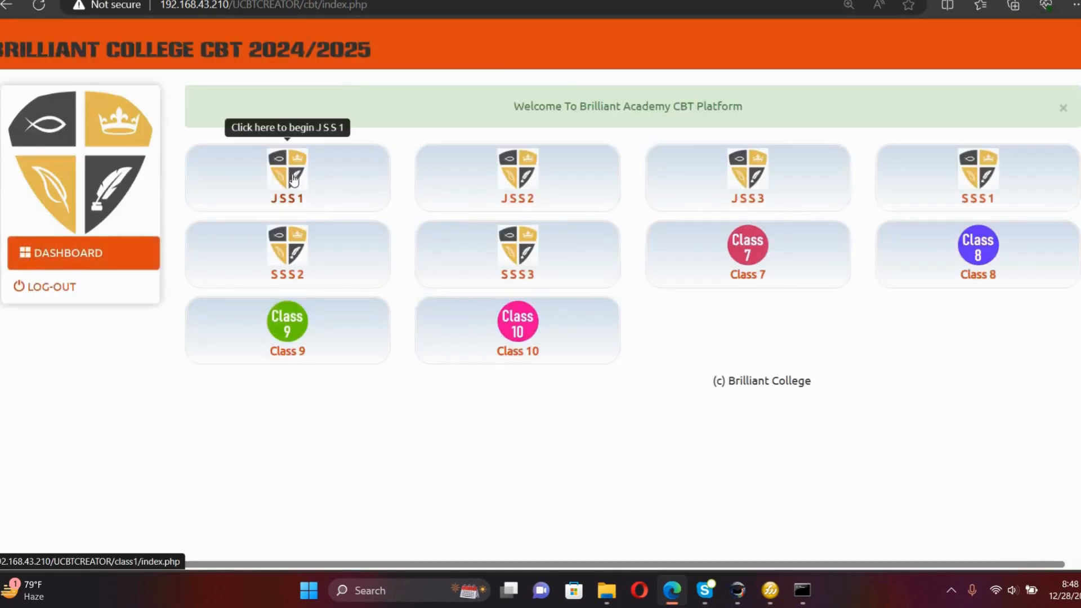
pyautogui.click(293, 180)
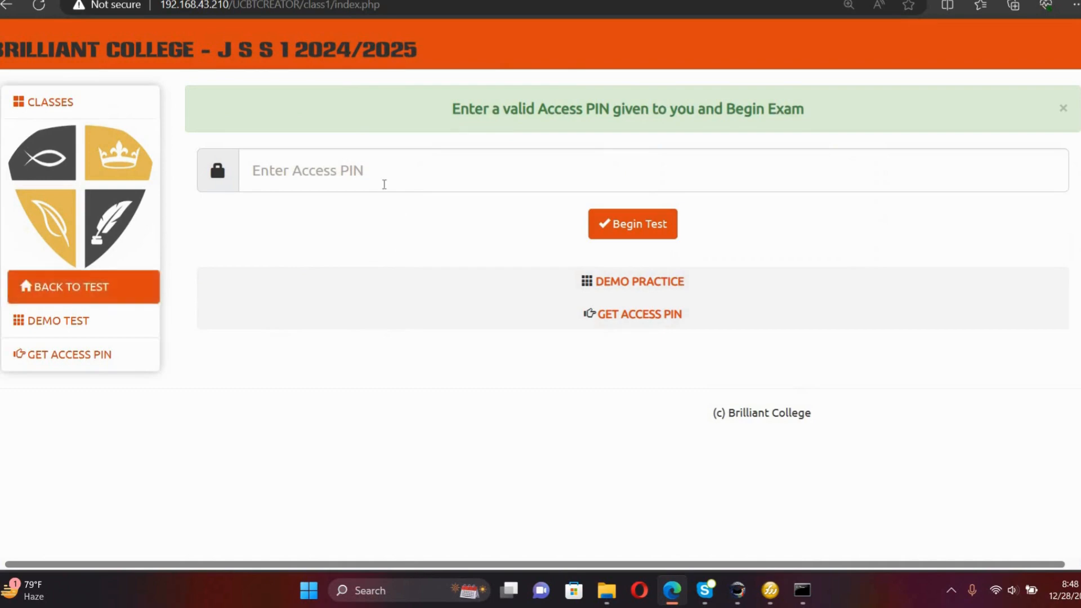
pyautogui.click(378, 176)
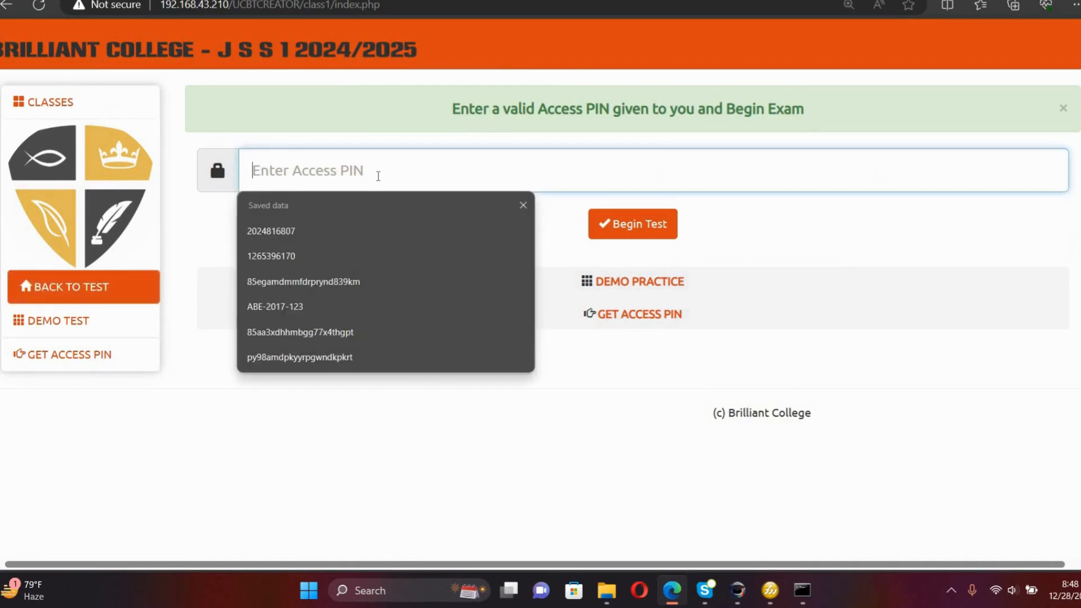
pyautogui.hotkey('ctrl', 'v')
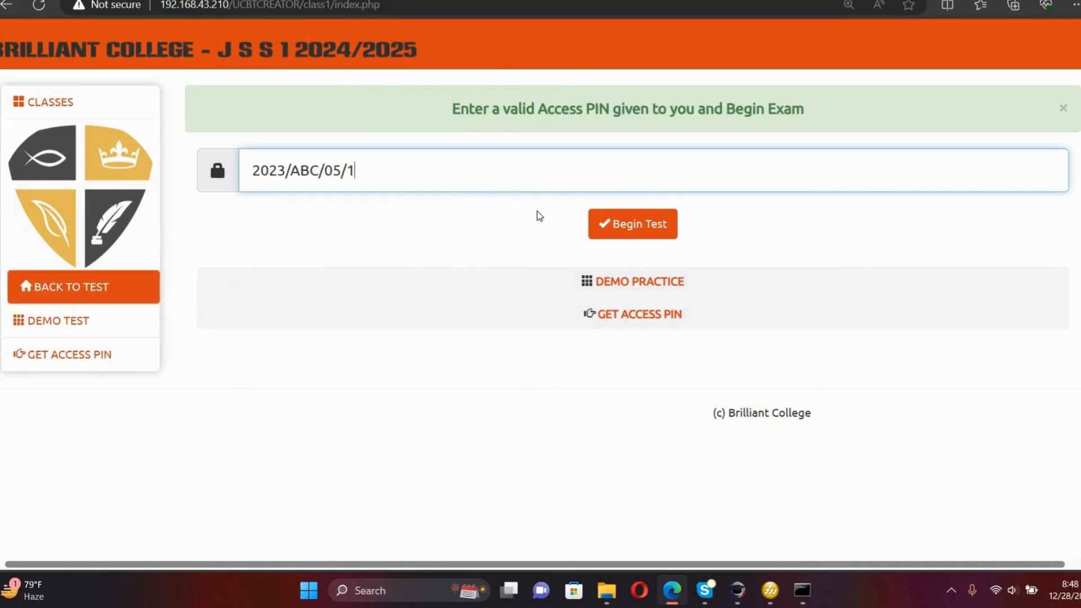
pyautogui.click(613, 228)
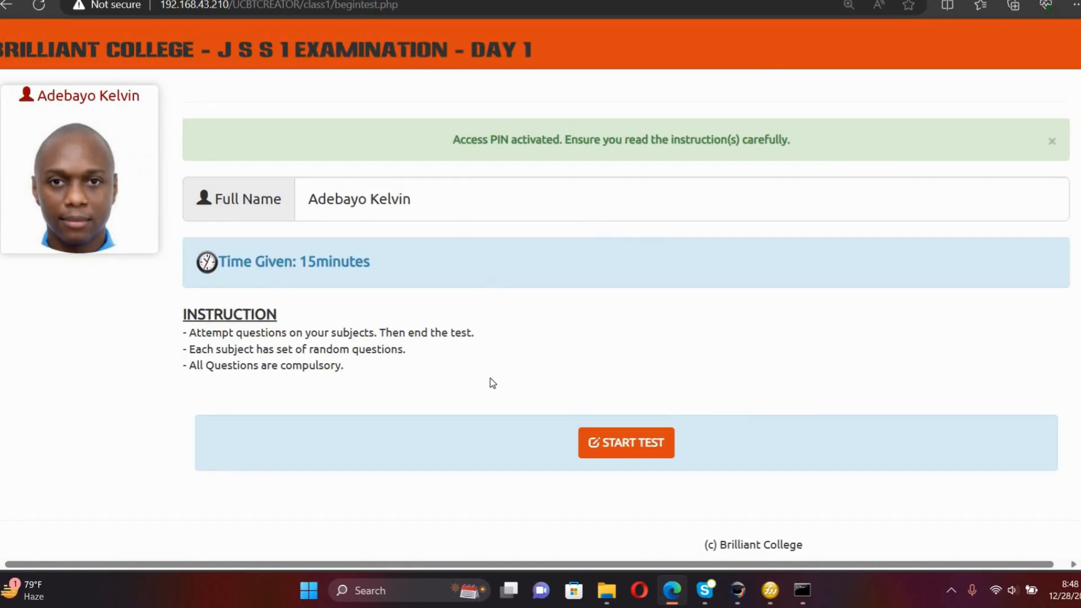
# Start the Day 1 test and answer Mathematics question 1 with A and question 2 with C.
pyautogui.click(618, 456)
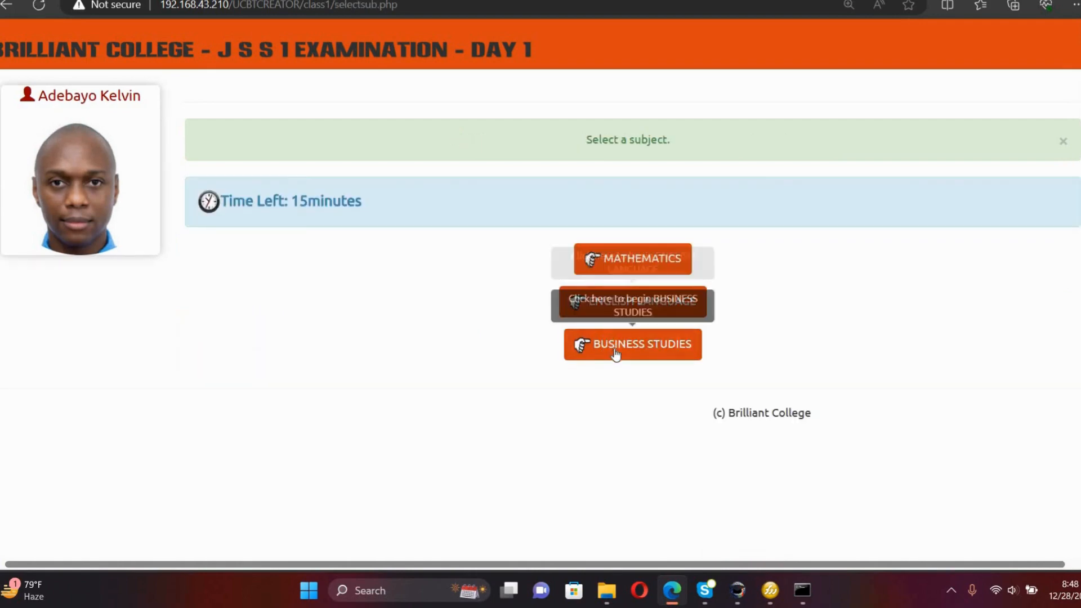
pyautogui.click(636, 269)
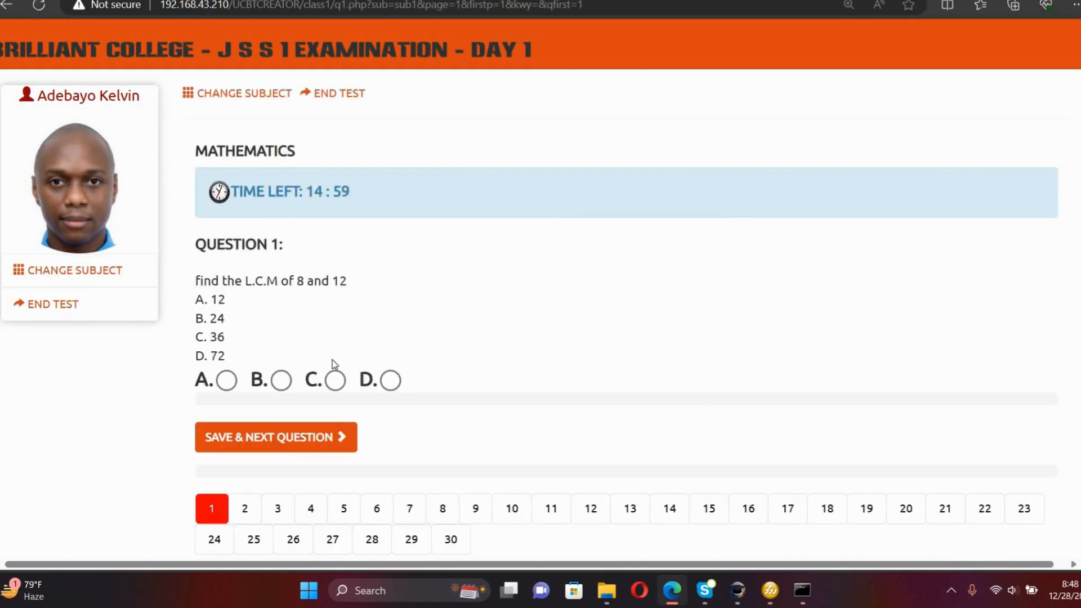
pyautogui.click(227, 381)
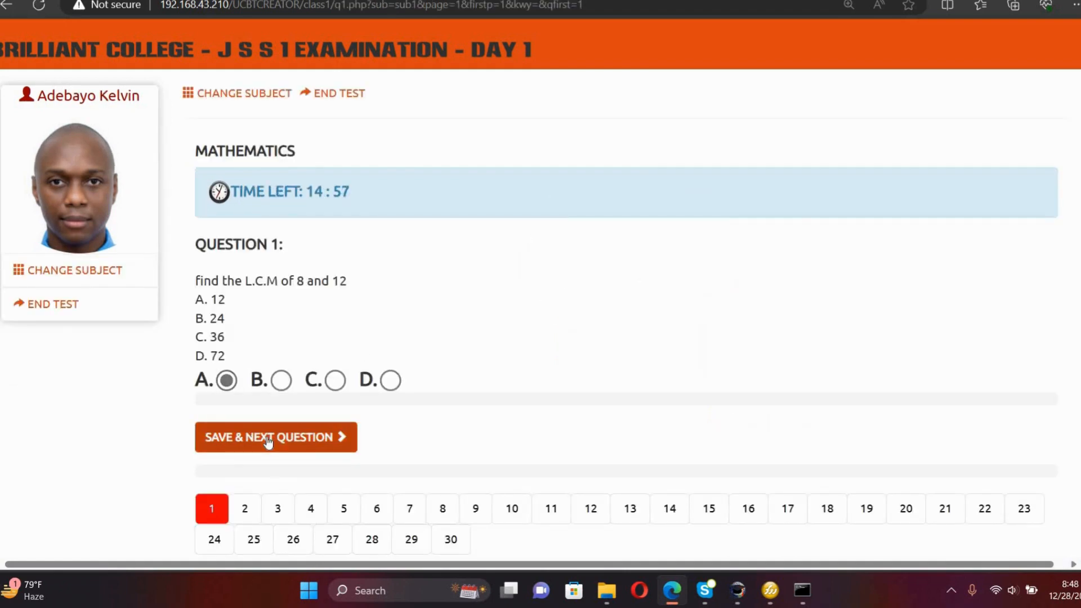
pyautogui.click(270, 437)
pyautogui.click(335, 381)
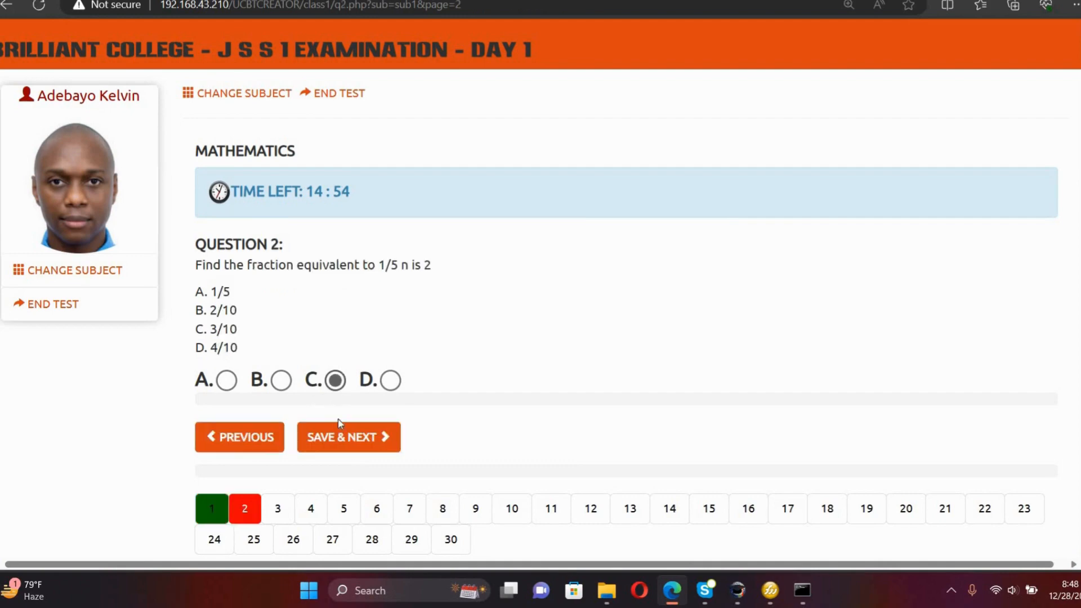
pyautogui.click(350, 439)
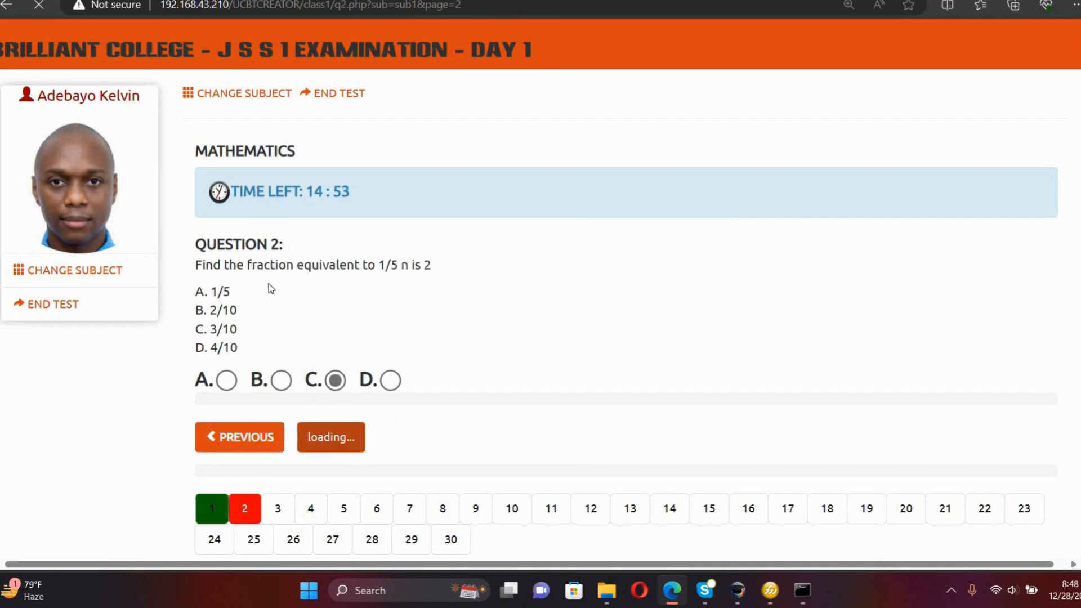
# Switch to English Language, then Business Studies, advancing to Business Studies question 3.
pyautogui.click(249, 99)
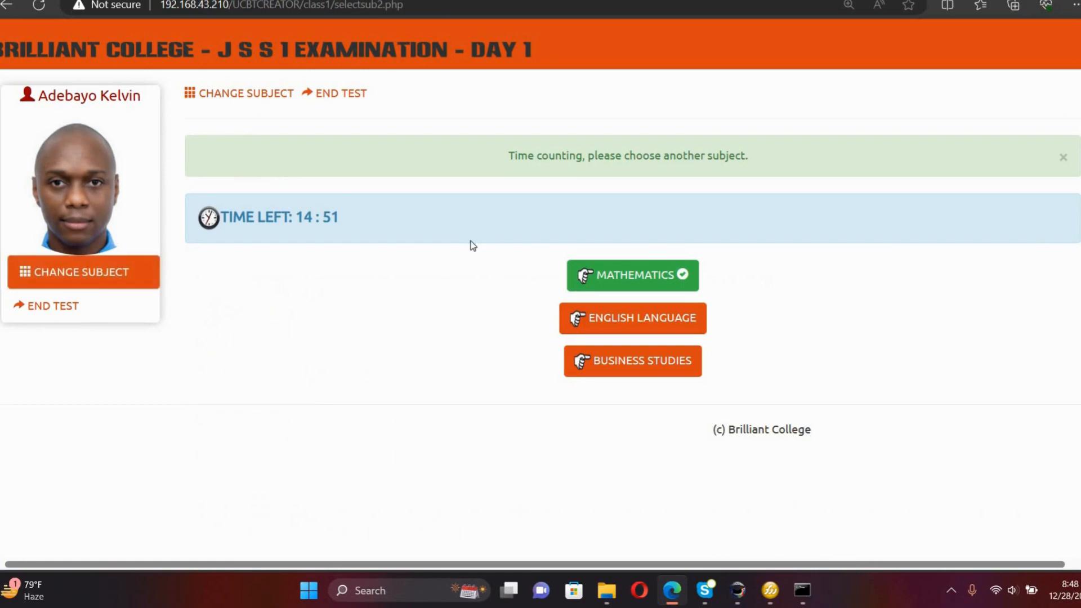
pyautogui.click(595, 319)
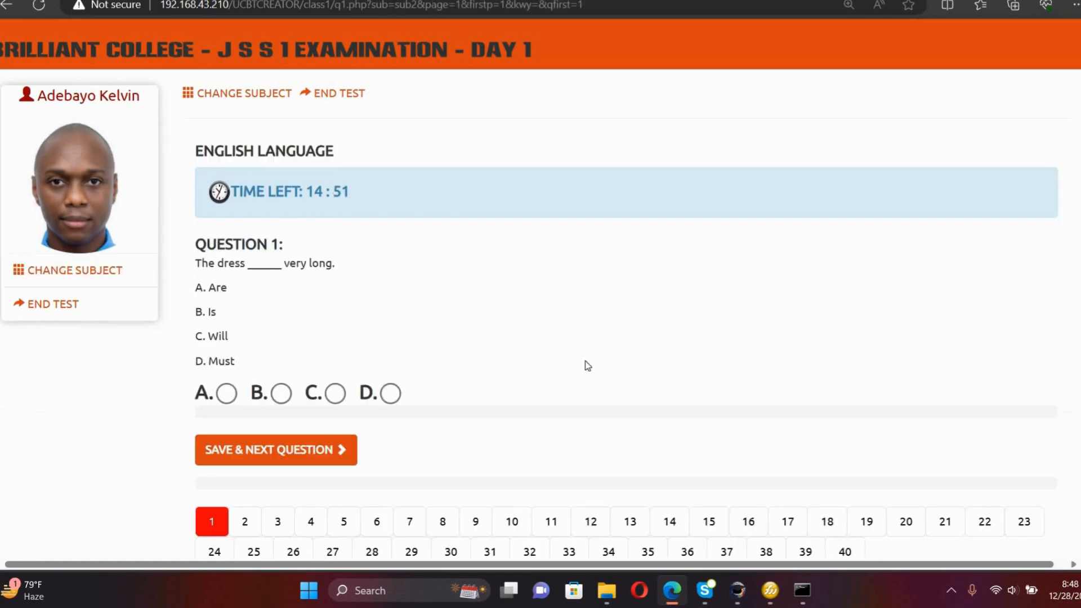
pyautogui.click(315, 449)
pyautogui.click(255, 99)
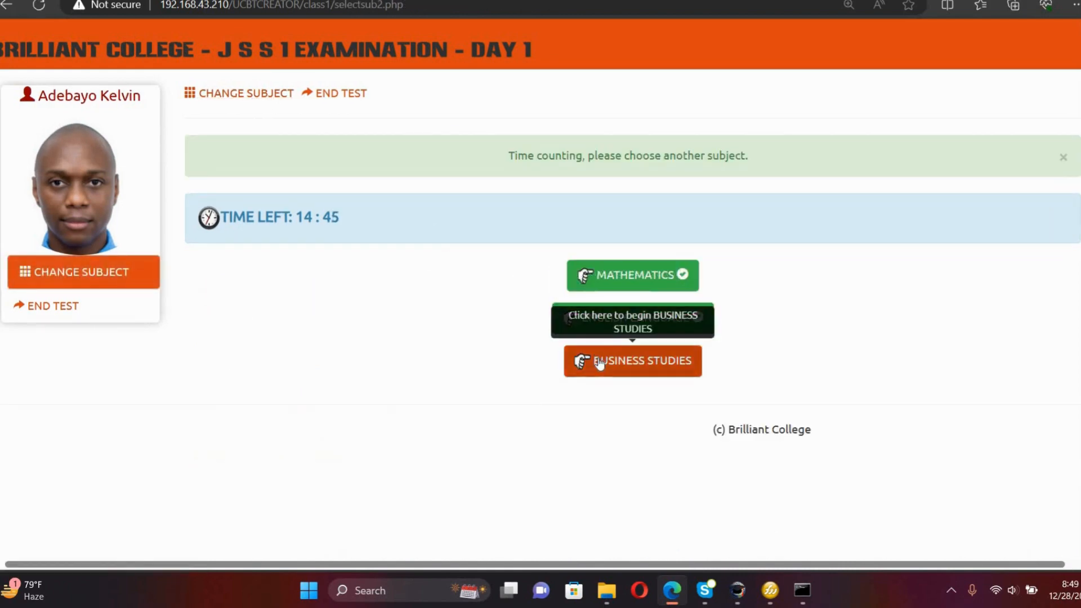
pyautogui.click(596, 359)
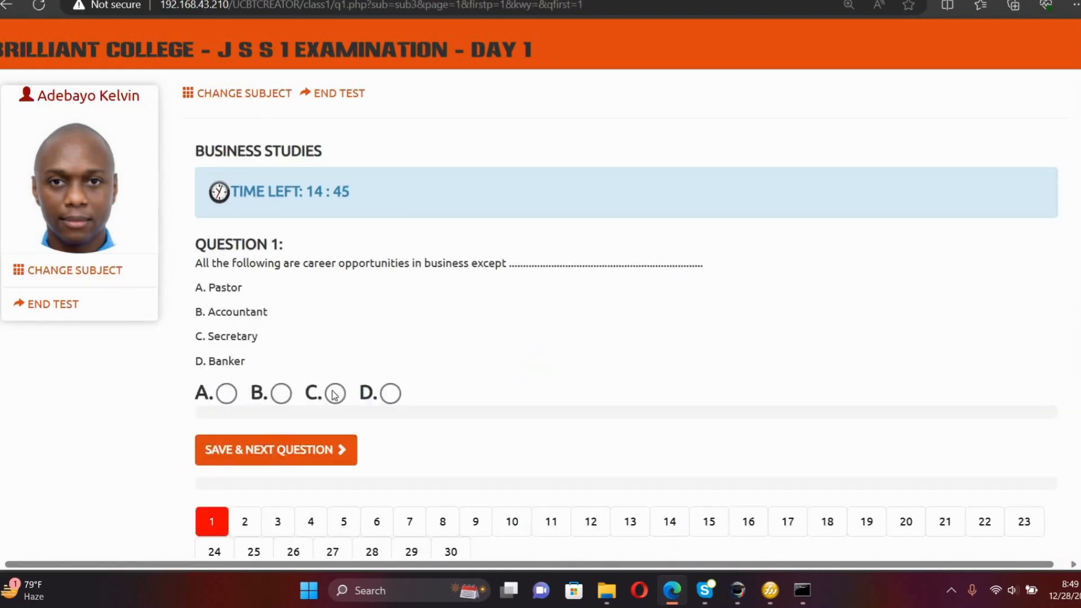
pyautogui.click(331, 451)
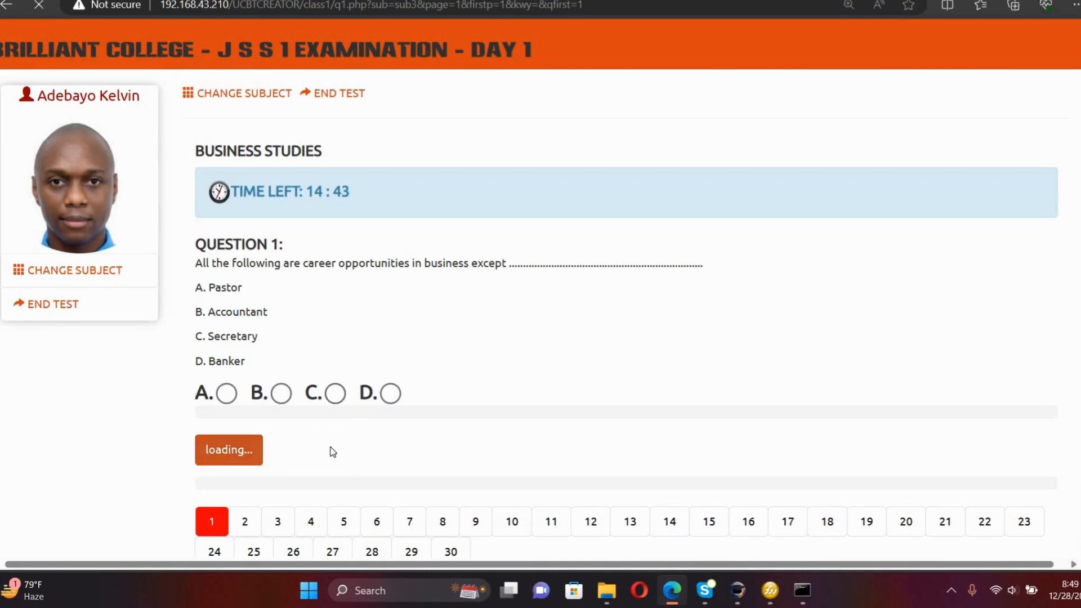
pyautogui.click(365, 451)
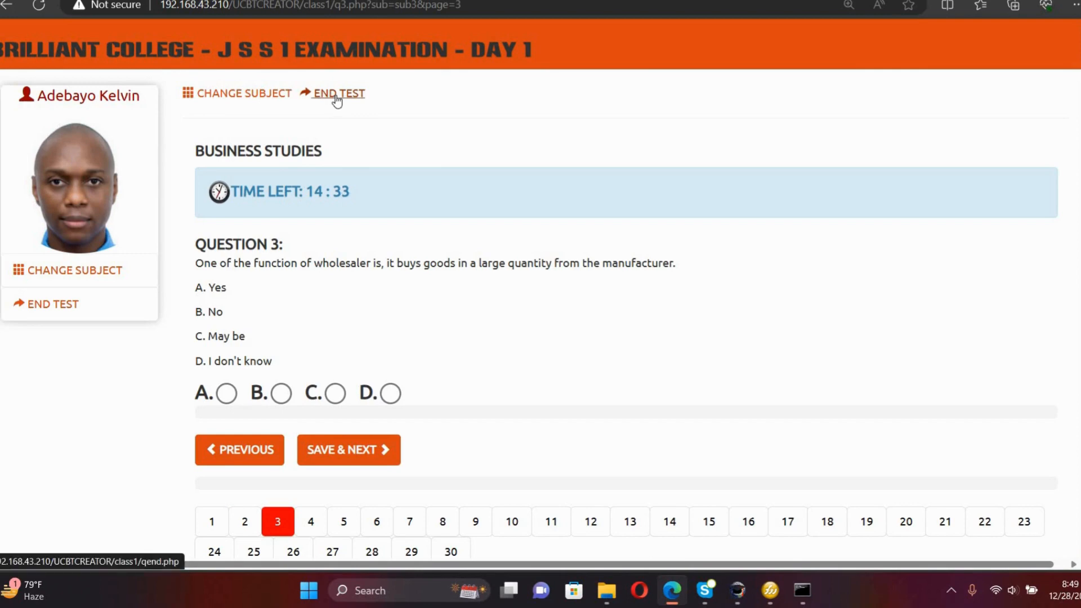
# End the Day 1 test and return to the J S S 1 Cpanel tab.
pyautogui.click(335, 94)
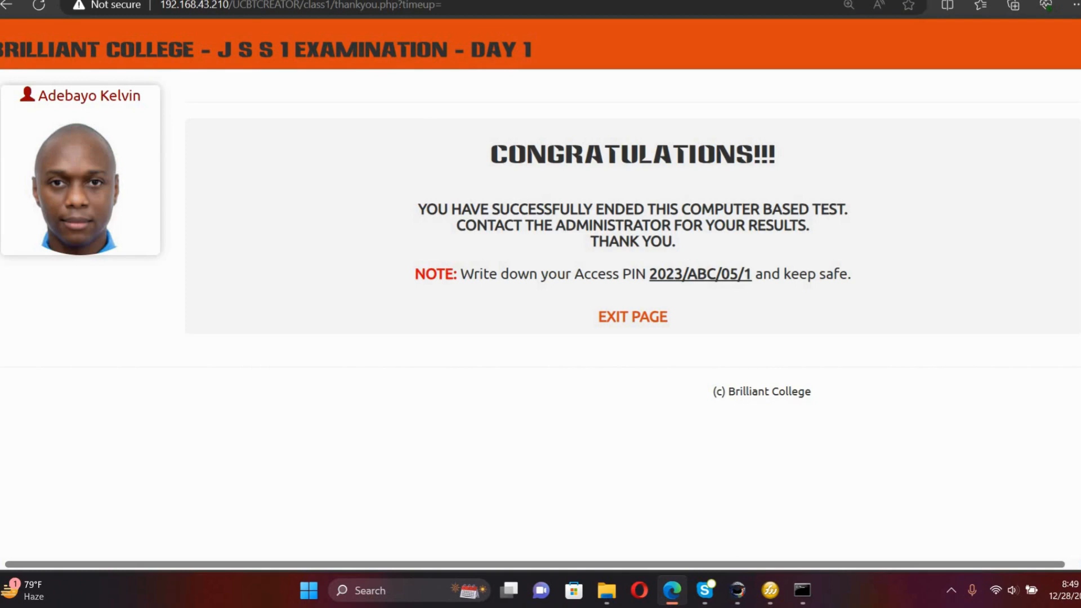
pyautogui.click(149, 0)
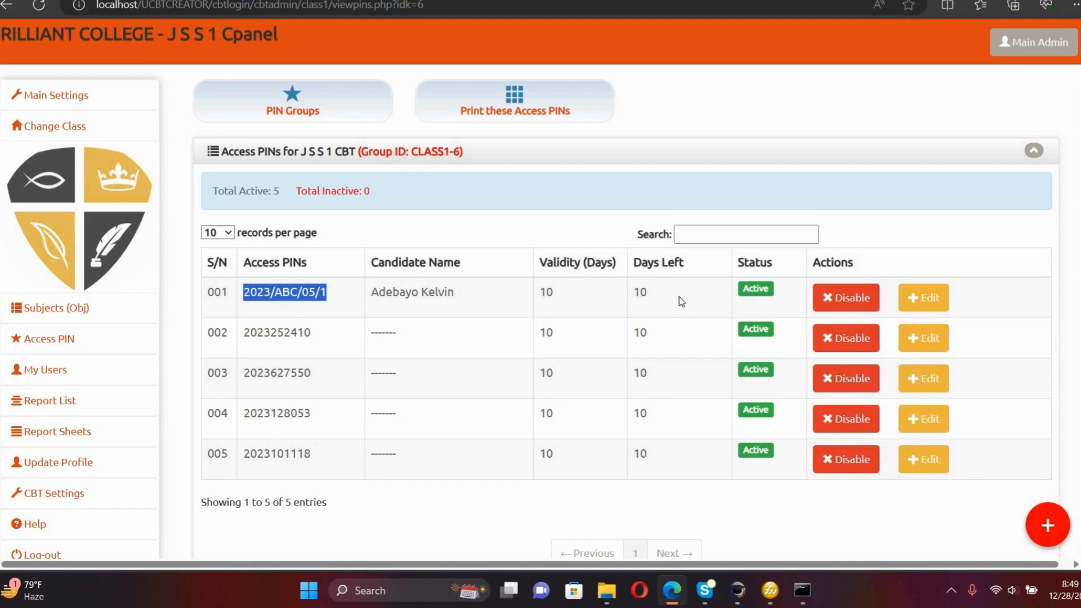
# Check the CLASS1-6 PINs show Completed, then return to the PIN groups list.
pyautogui.click(279, 114)
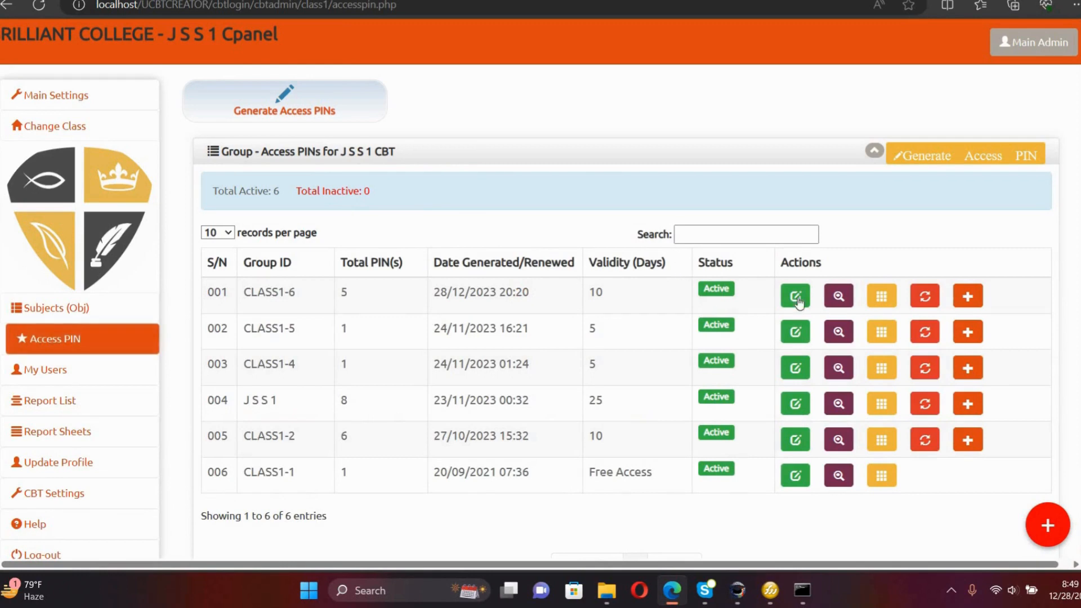
pyautogui.click(839, 296)
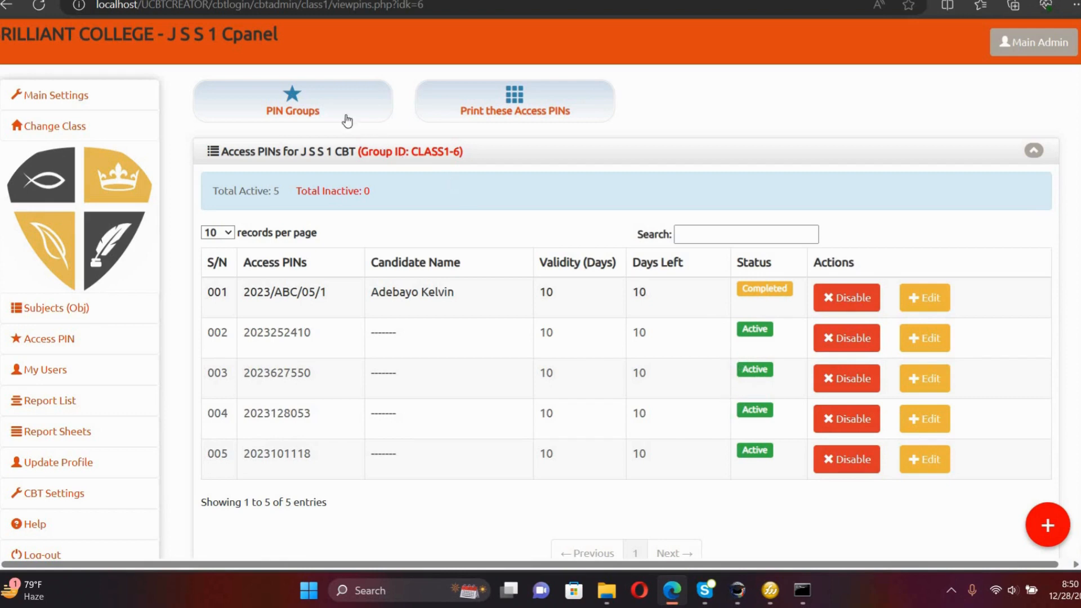
pyautogui.click(313, 113)
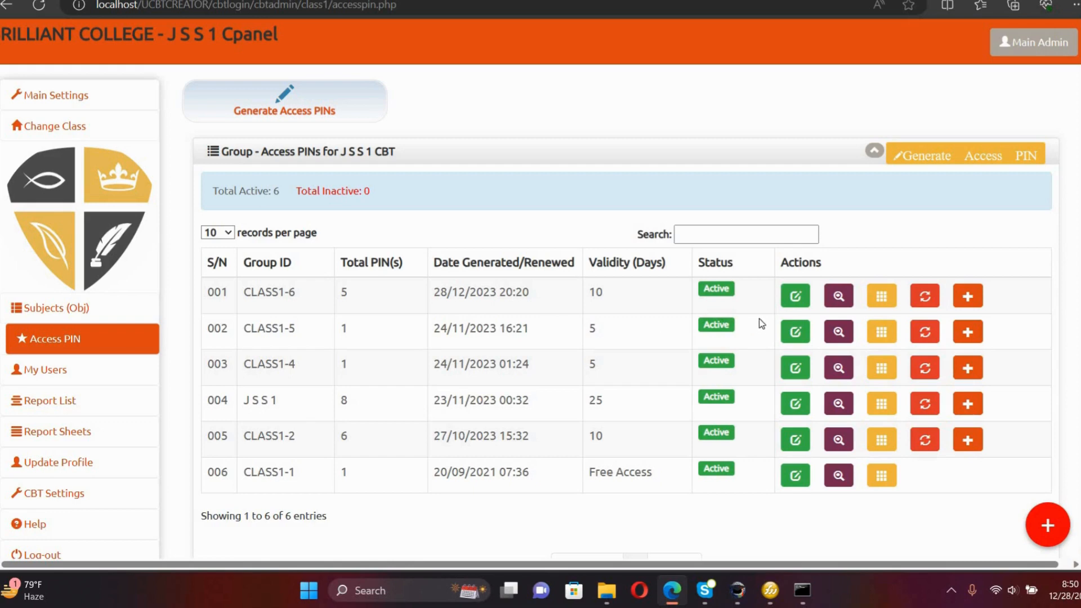
# Retitle the CLASS1-6 group's CBT title to 'J S S 1 Examination - Day 2'.
pyautogui.click(795, 299)
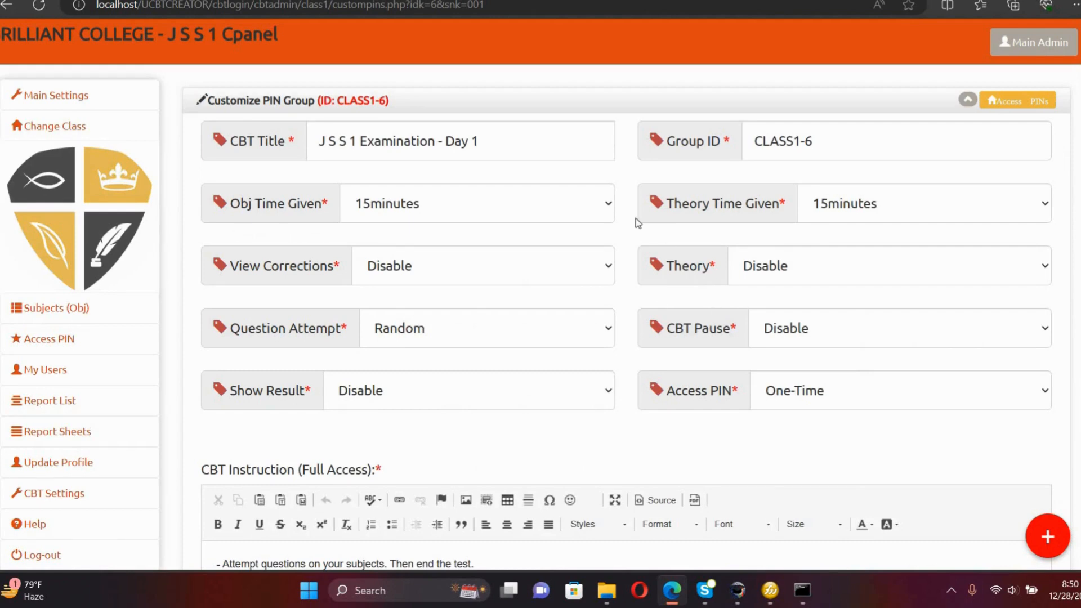
pyautogui.click(528, 153)
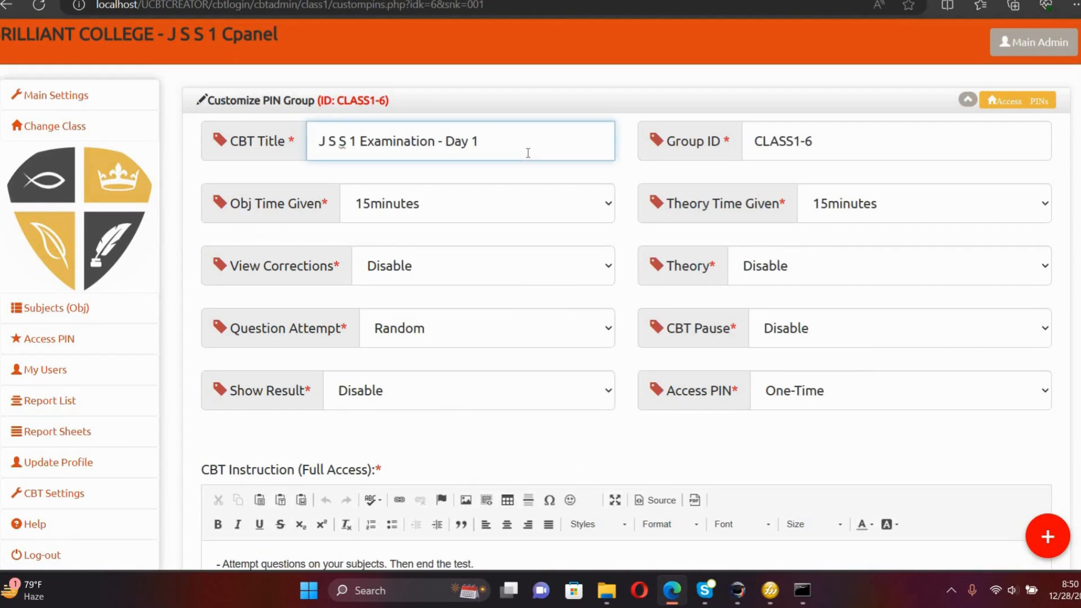
pyautogui.press('BackSpace')
pyautogui.write('2')
# Replace the subjects with Agricultural Science, Computer Studies and Home Economics, and save.
pyautogui.scroll(-5, 780, 448)
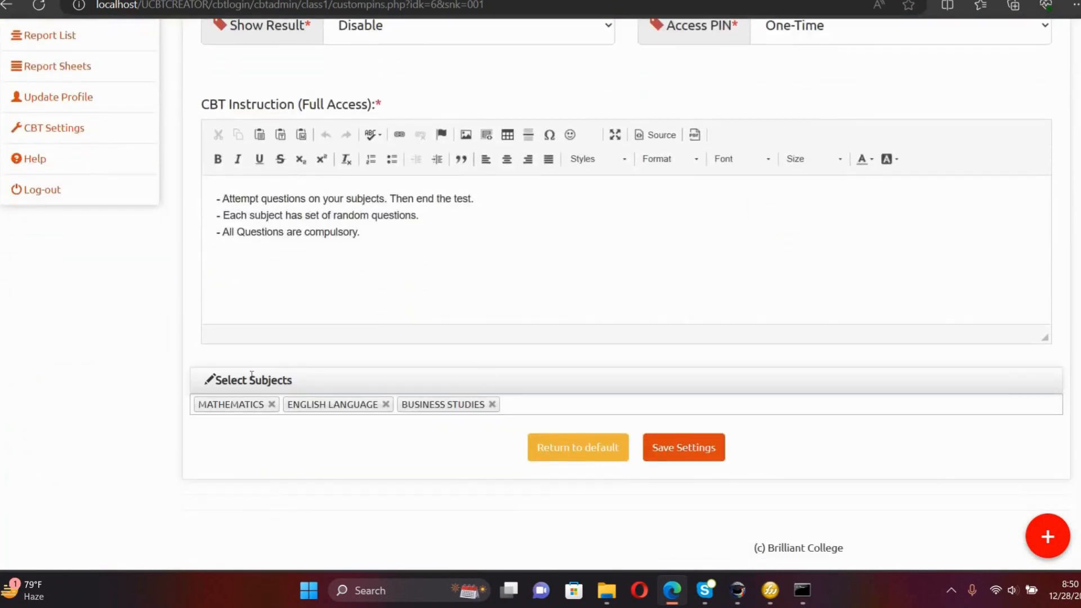
pyautogui.click(272, 405)
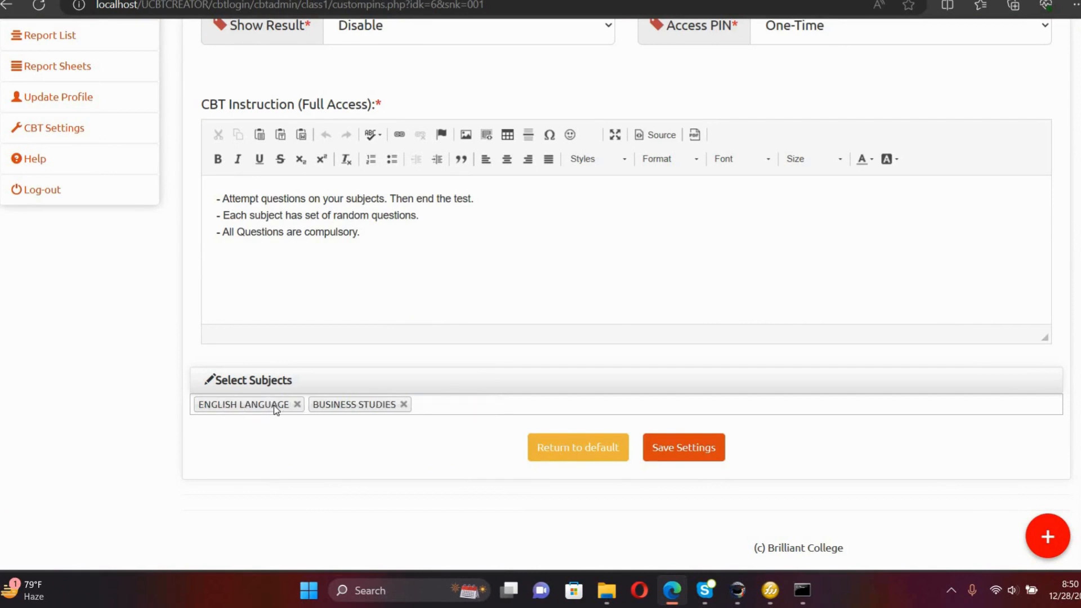
pyautogui.click(297, 405)
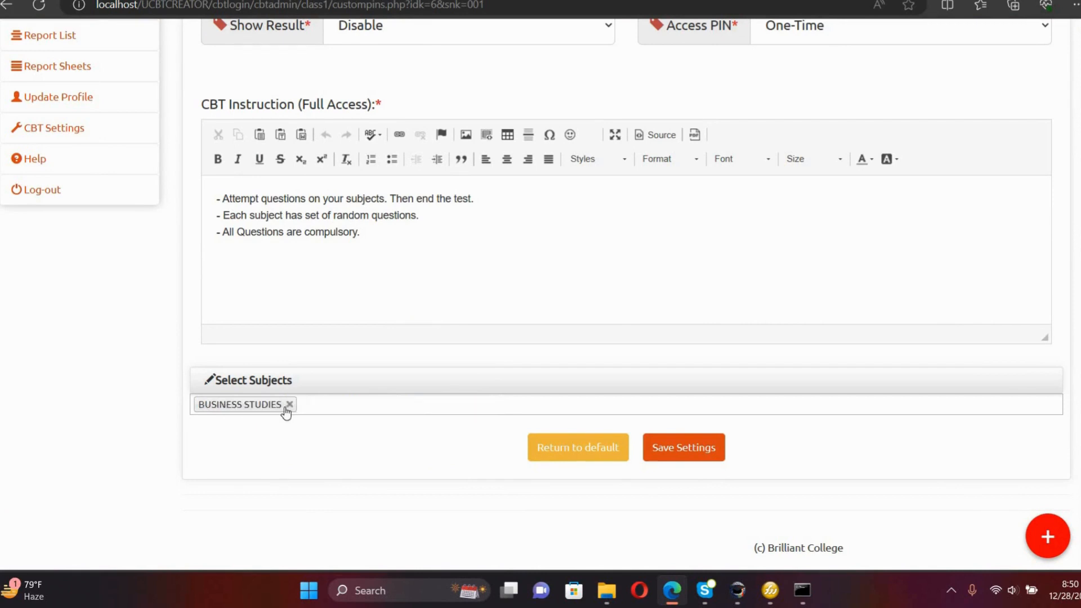
pyautogui.click(289, 405)
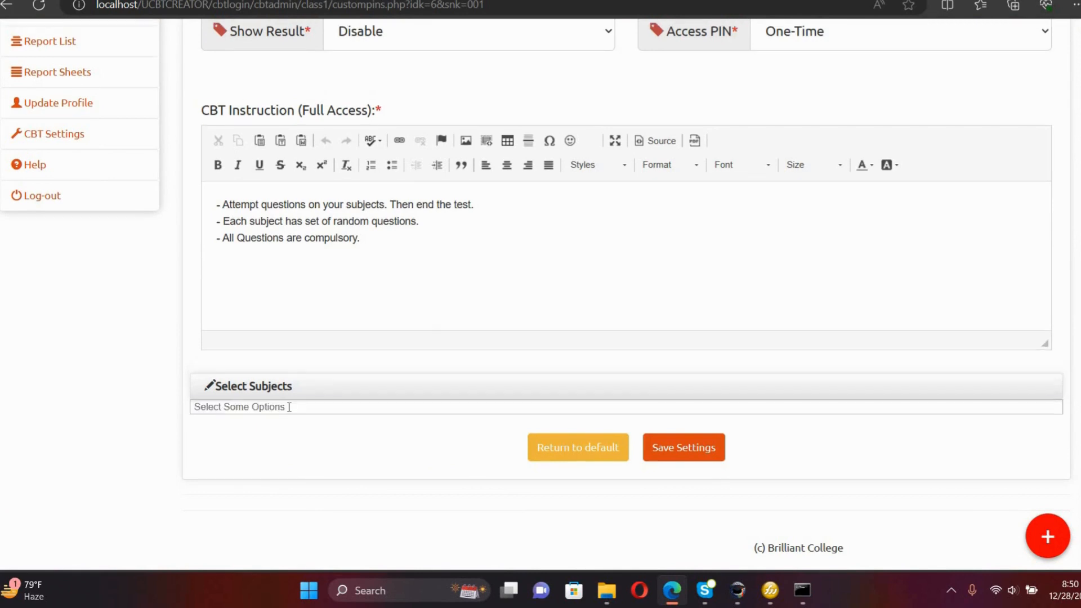
pyautogui.click(289, 406)
pyautogui.click(292, 481)
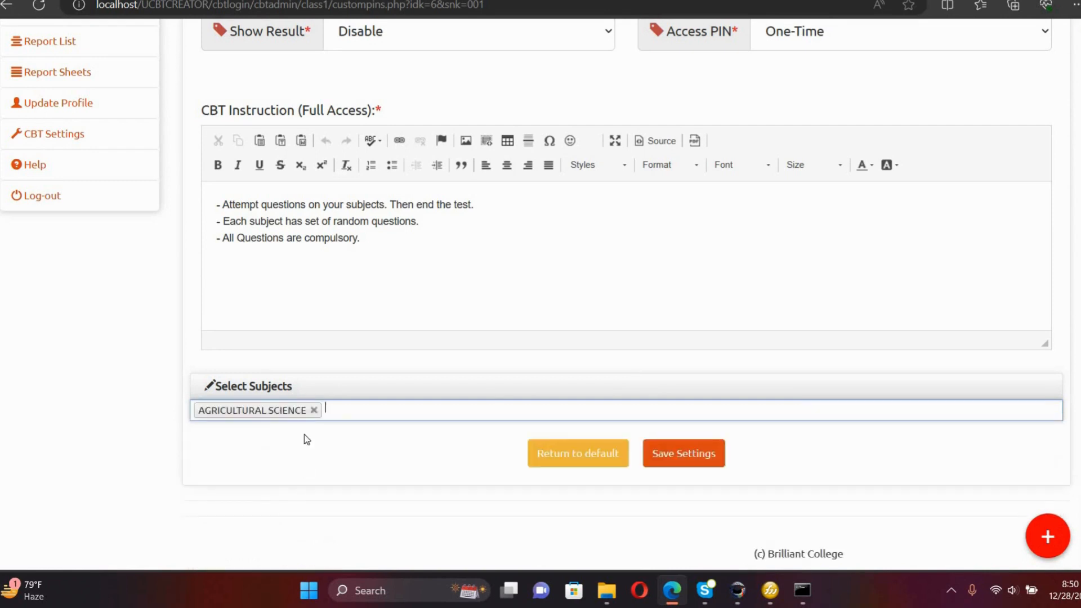
pyautogui.click(343, 415)
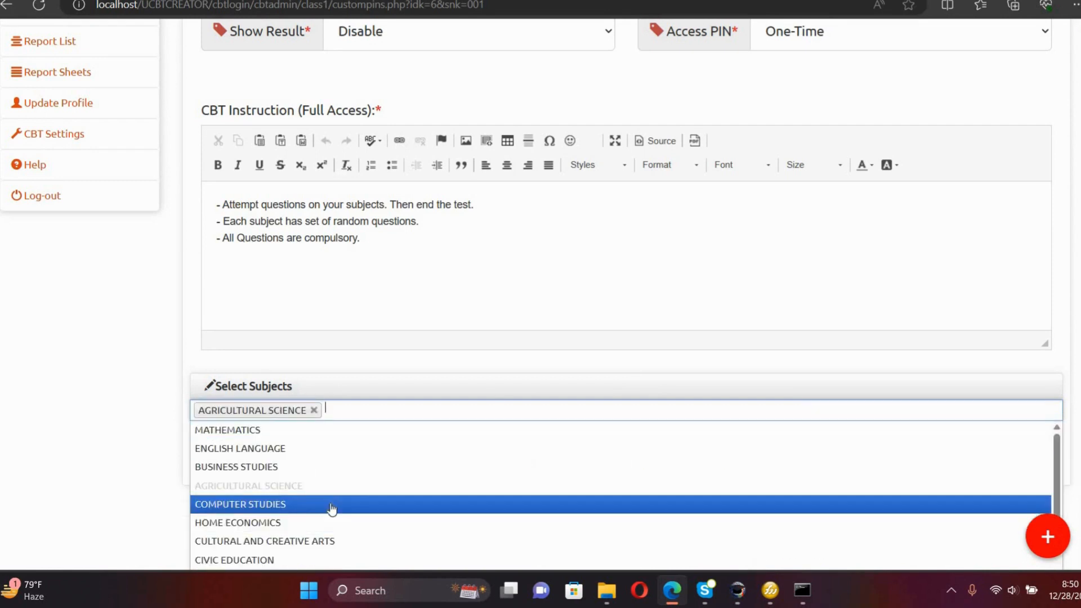
pyautogui.click(330, 507)
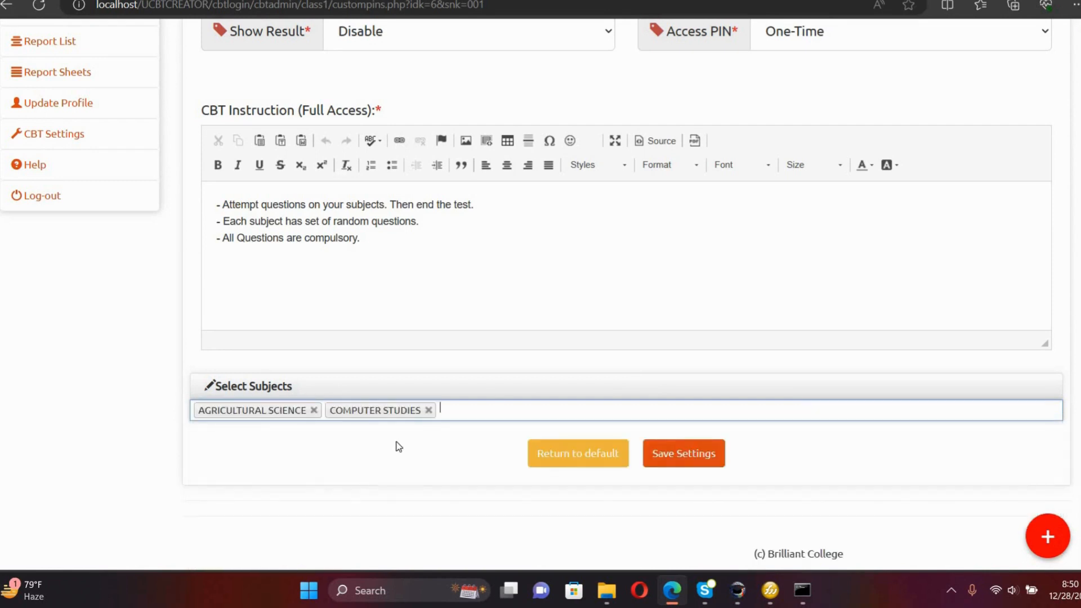
pyautogui.click(452, 414)
pyautogui.click(432, 524)
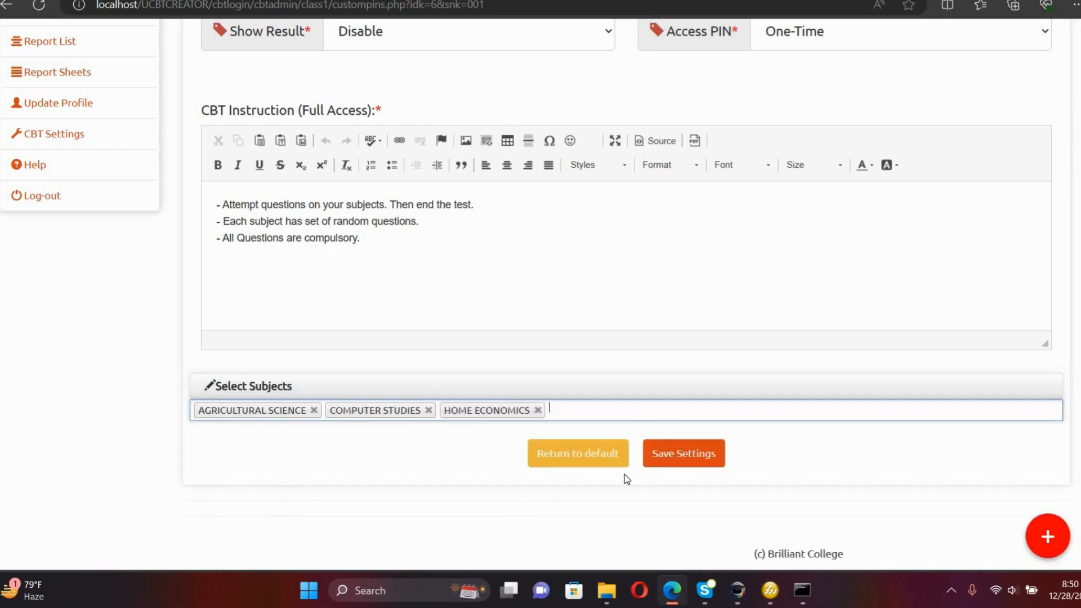
pyautogui.click(674, 457)
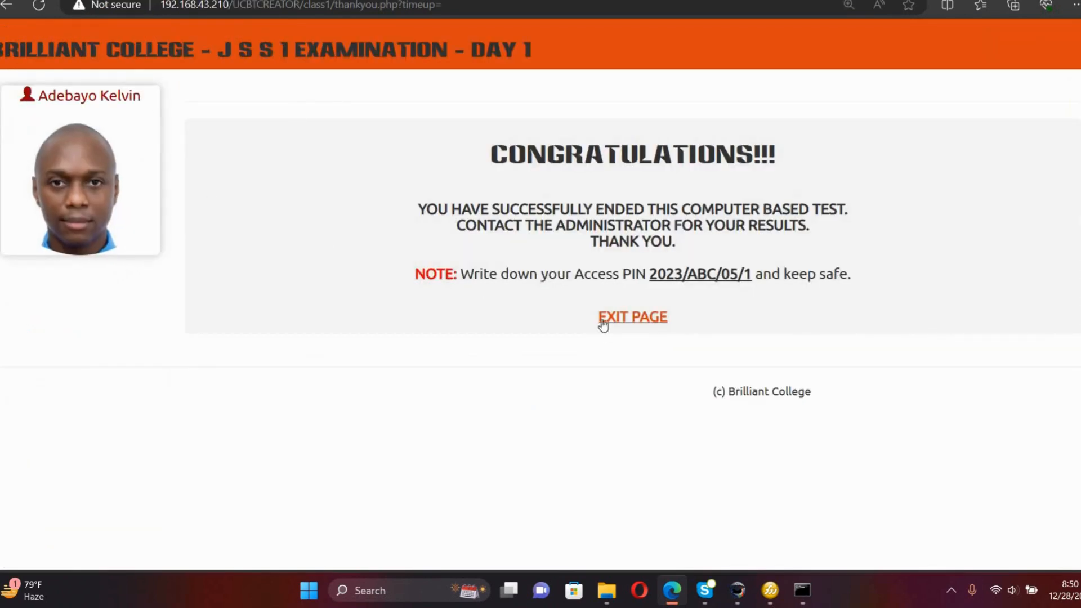
# Re-enter the JSS 1 exam with the already-used saved access PIN and continue the Day 2 test.
pyautogui.click(622, 320)
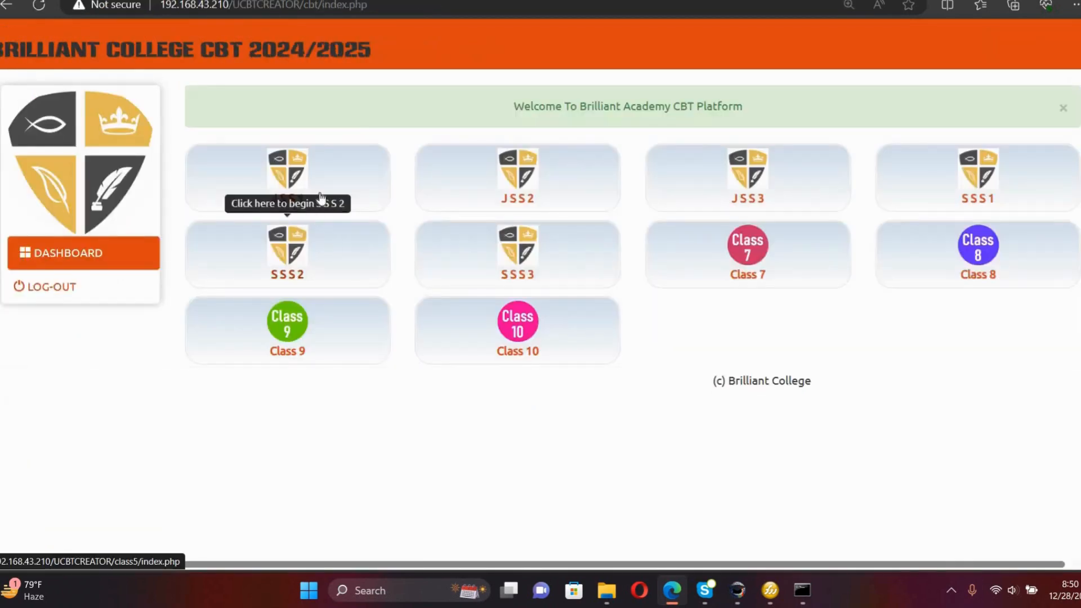
pyautogui.click(319, 198)
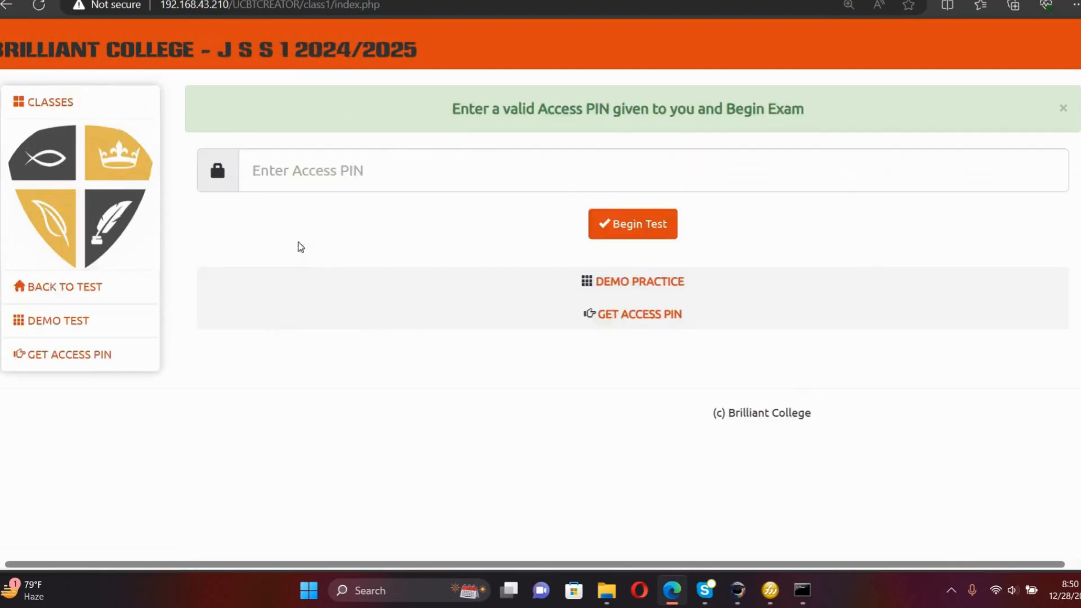
pyautogui.click(287, 188)
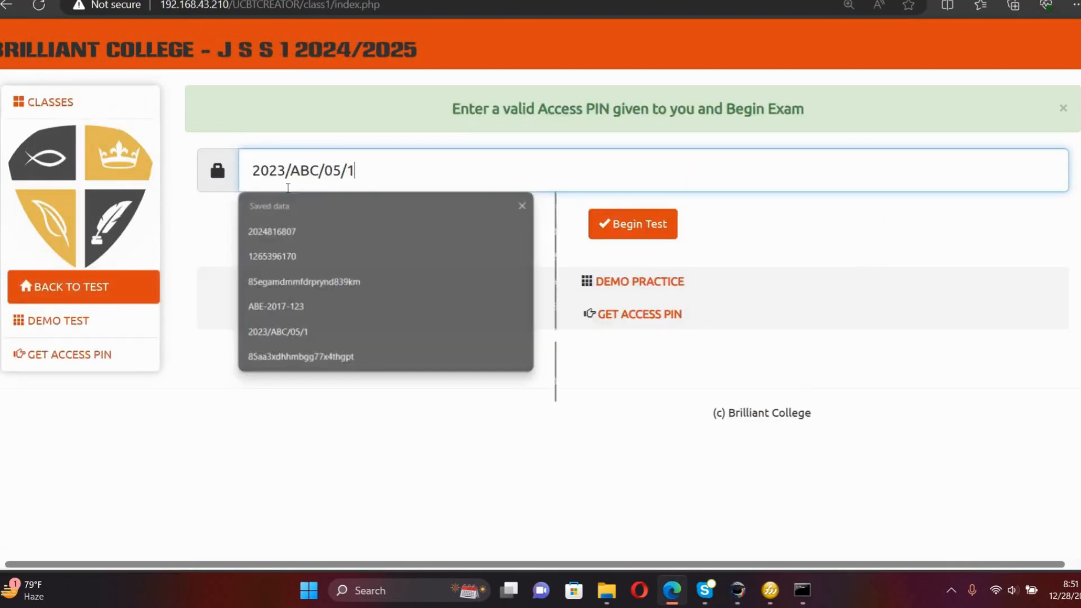
pyautogui.click(277, 332)
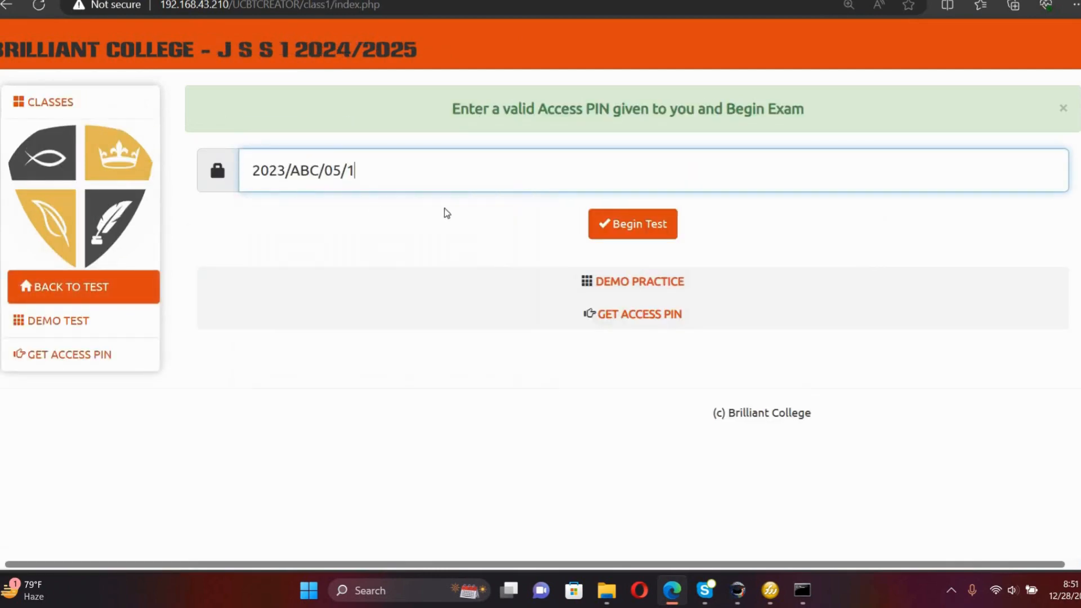
pyautogui.click(605, 236)
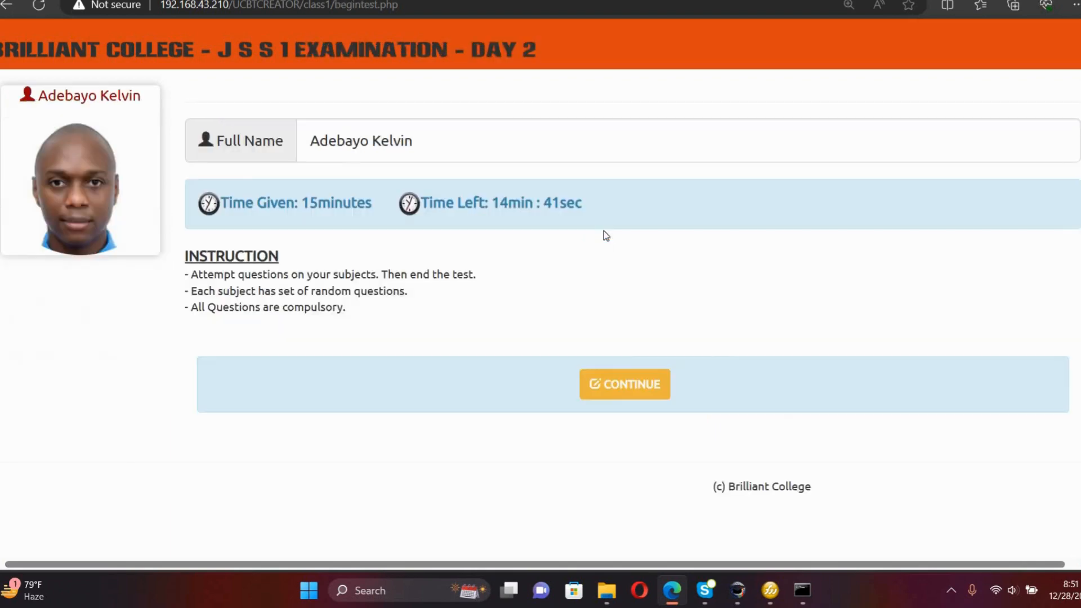
pyautogui.click(598, 383)
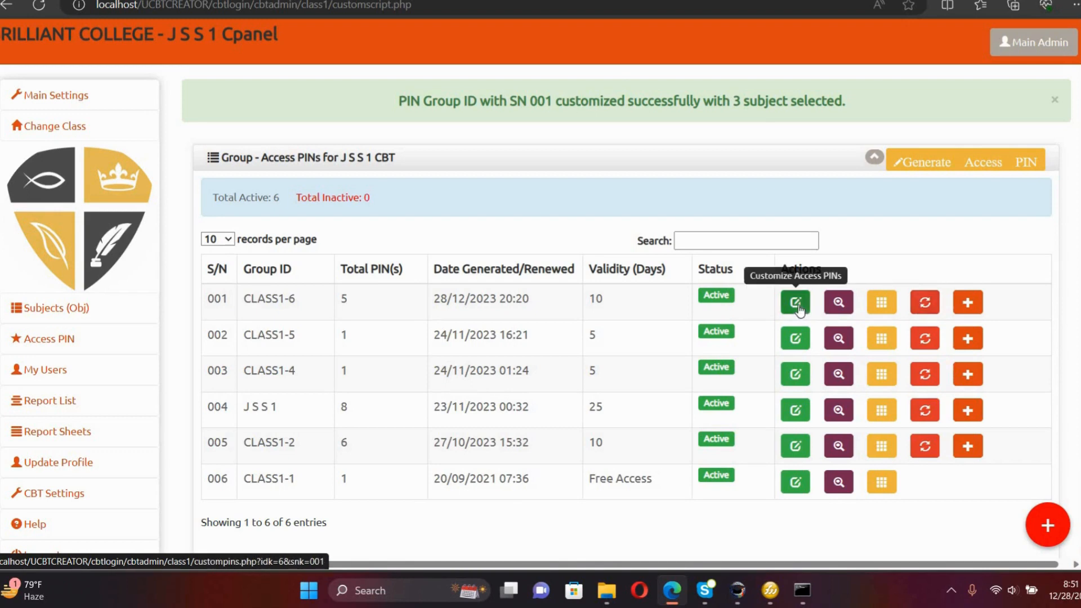
# Renew CLASS1-6's completed access PIN, check its individual PINs, then retry the renewal.
pyautogui.click(926, 303)
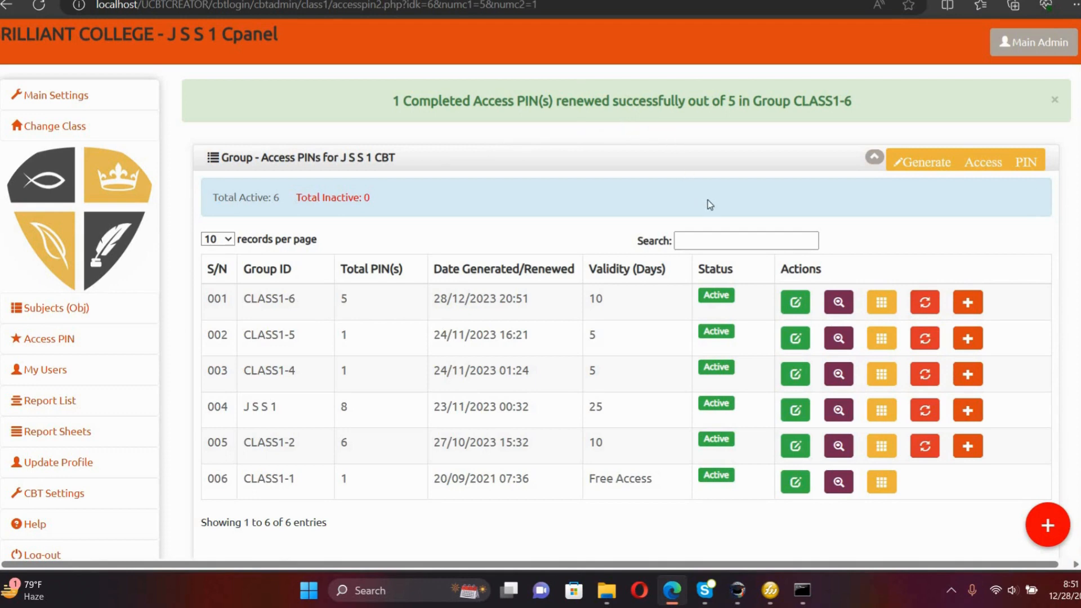
pyautogui.click(839, 305)
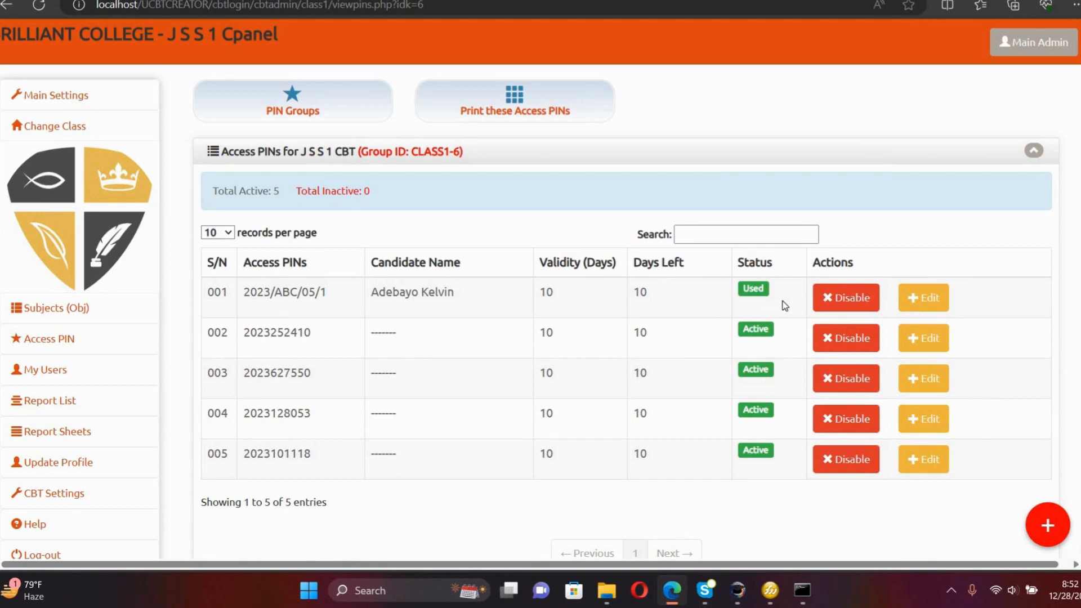
pyautogui.click(335, 112)
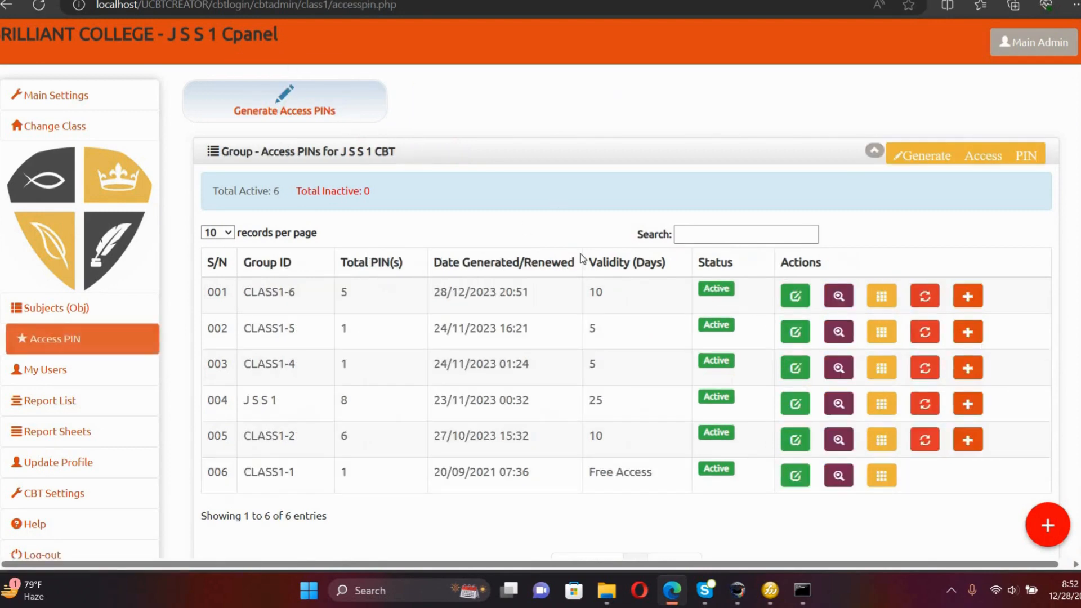
pyautogui.click(927, 298)
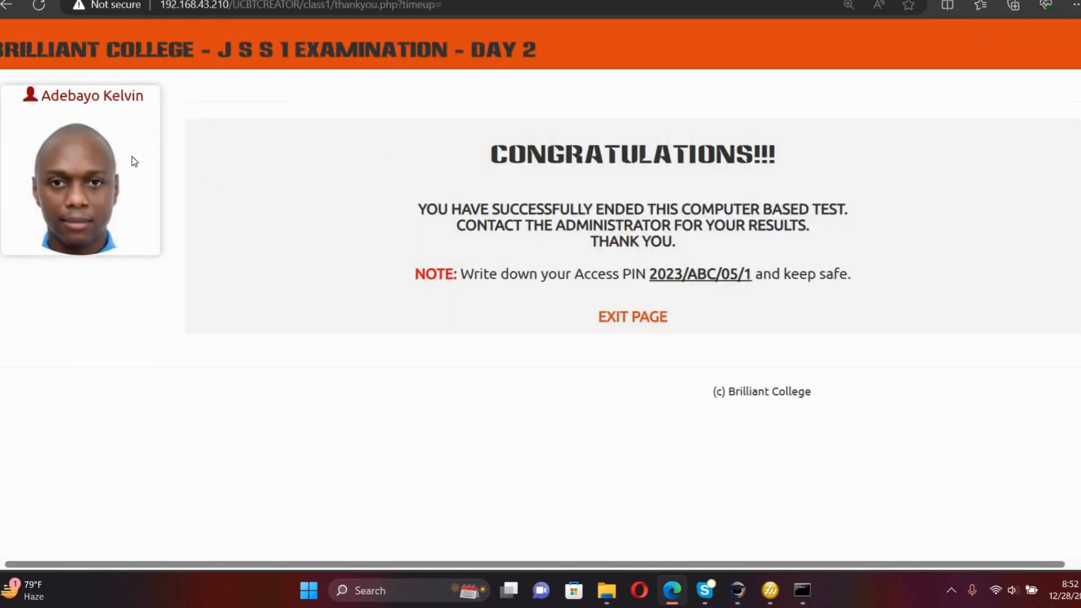
# Log into the JSS 1 Day 2 exam with the renewed access PIN and continue to subject selection.
pyautogui.click(645, 318)
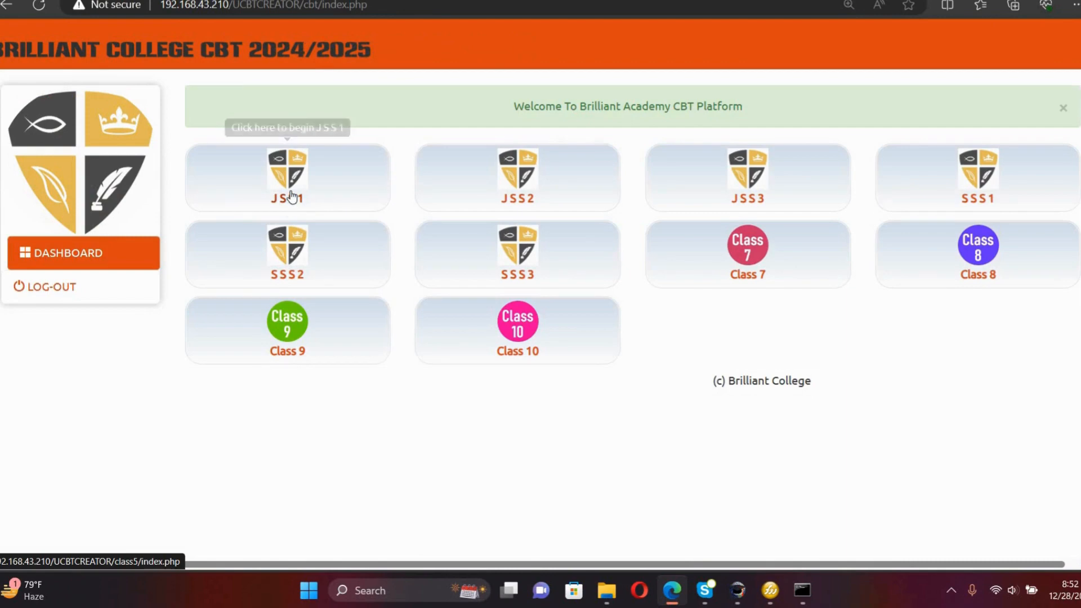
pyautogui.click(292, 197)
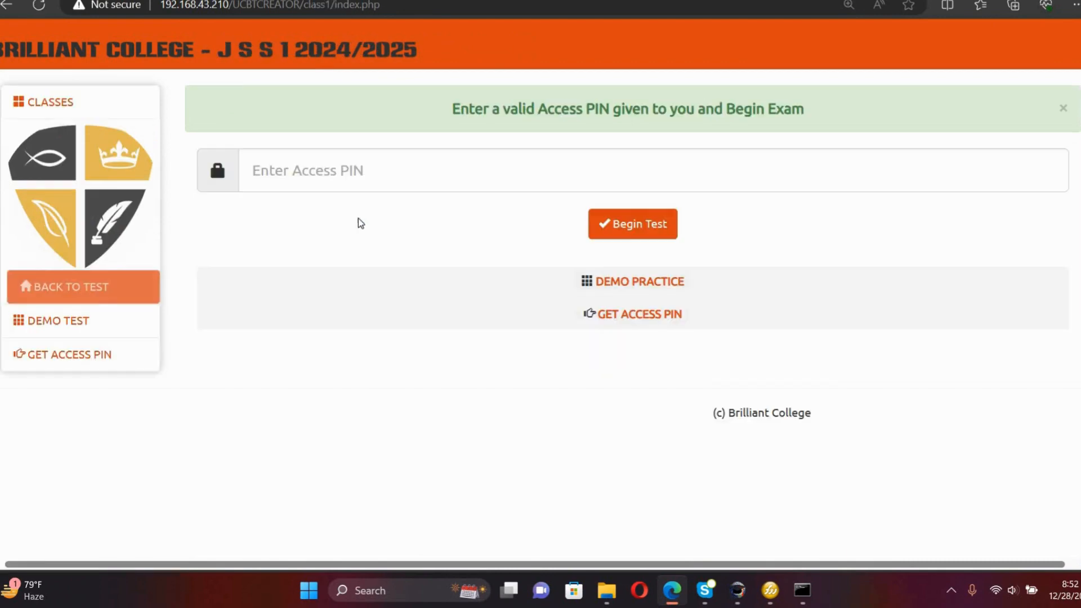
pyautogui.click(414, 178)
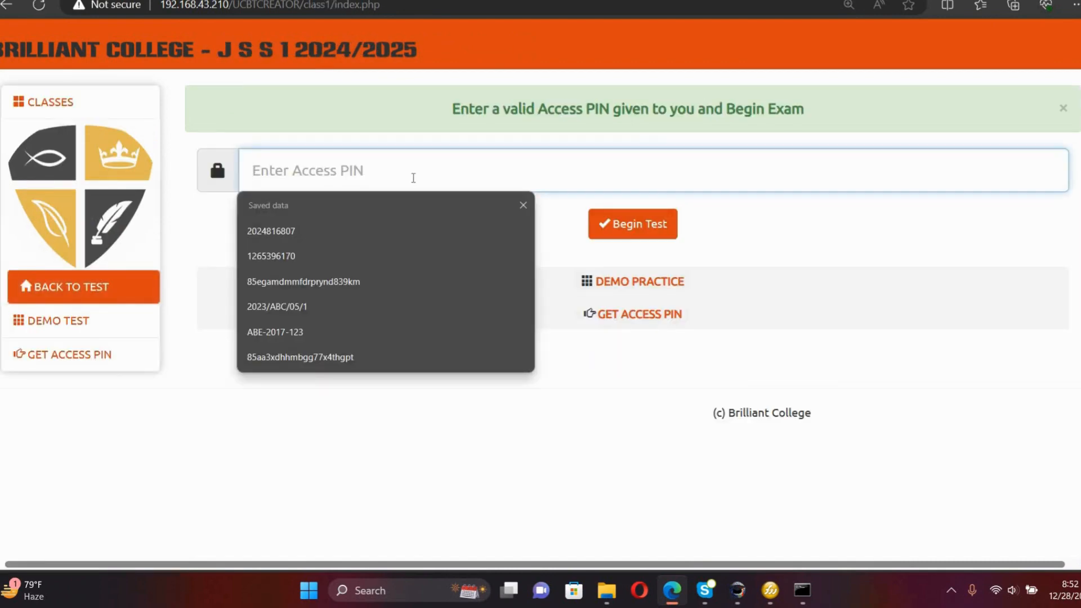
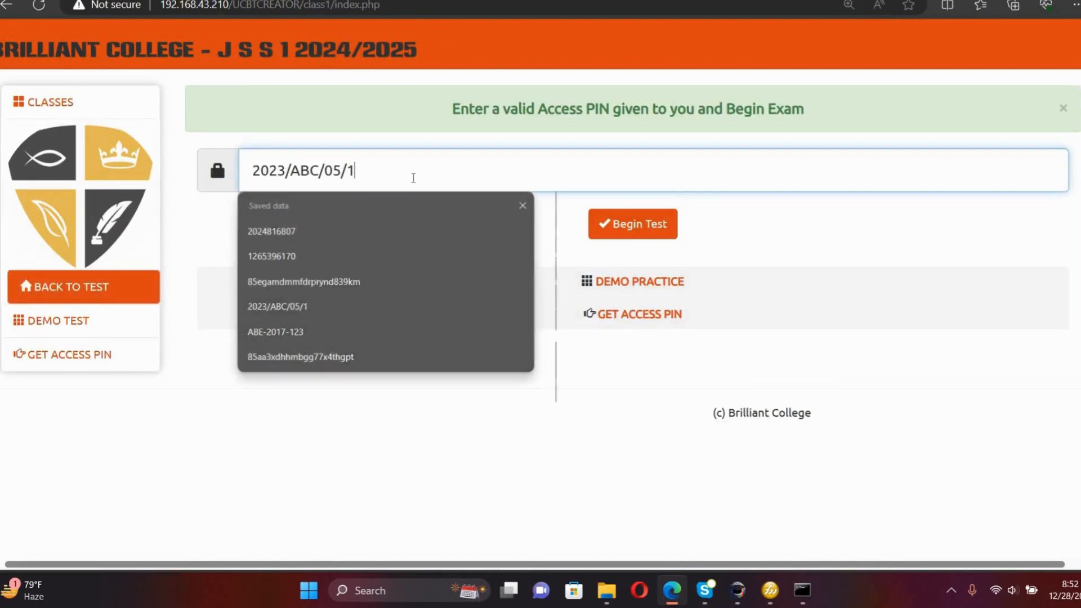
pyautogui.click(631, 228)
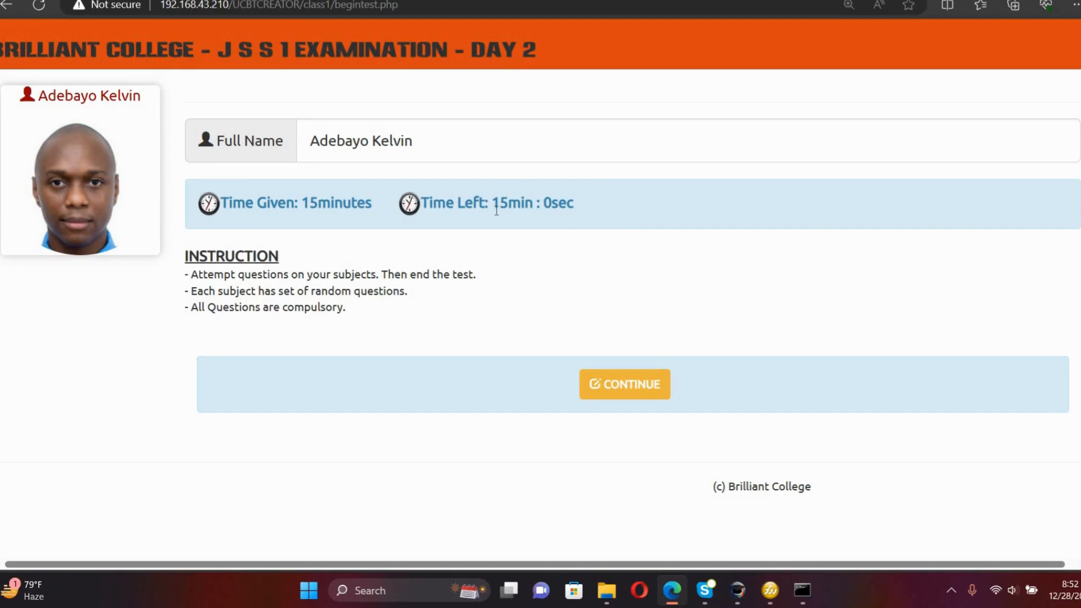
pyautogui.click(610, 391)
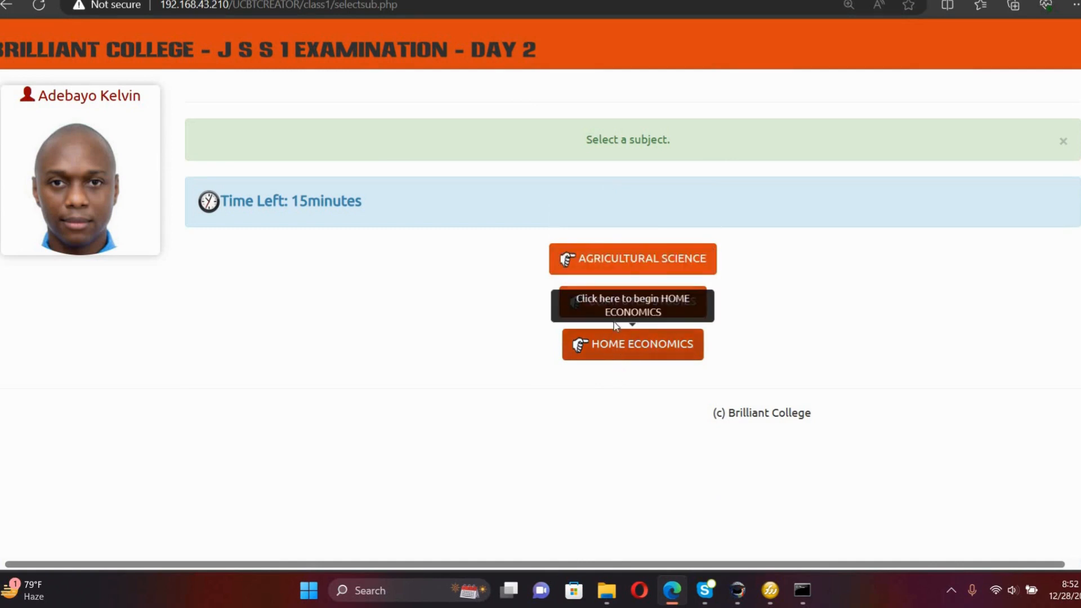
# Answer Agricultural Science question 1 with option D, switch to Home Economics, and end the test.
pyautogui.click(611, 263)
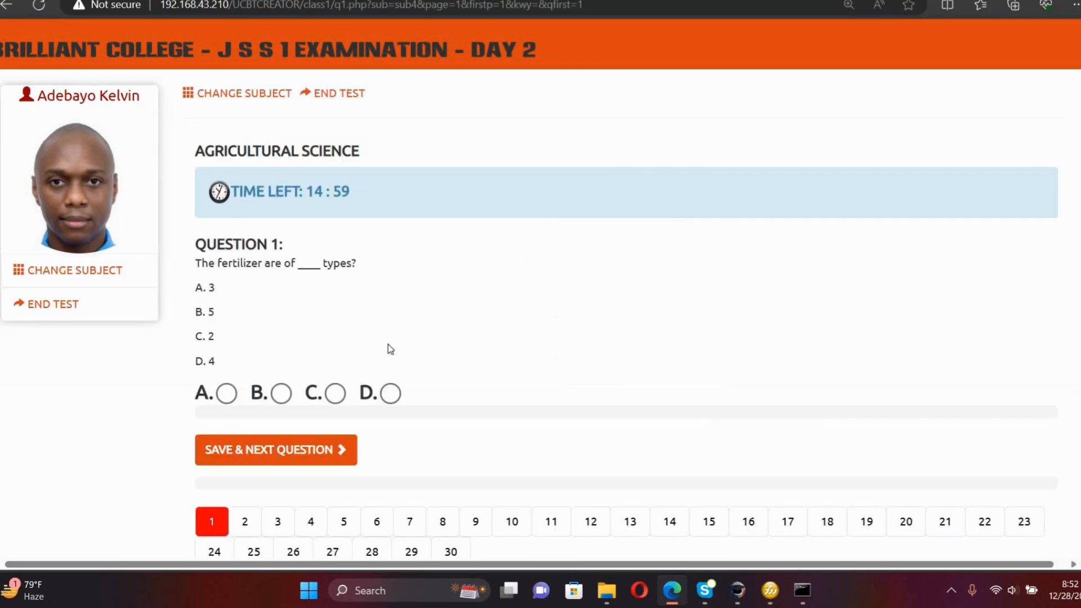
pyautogui.click(391, 394)
pyautogui.click(331, 449)
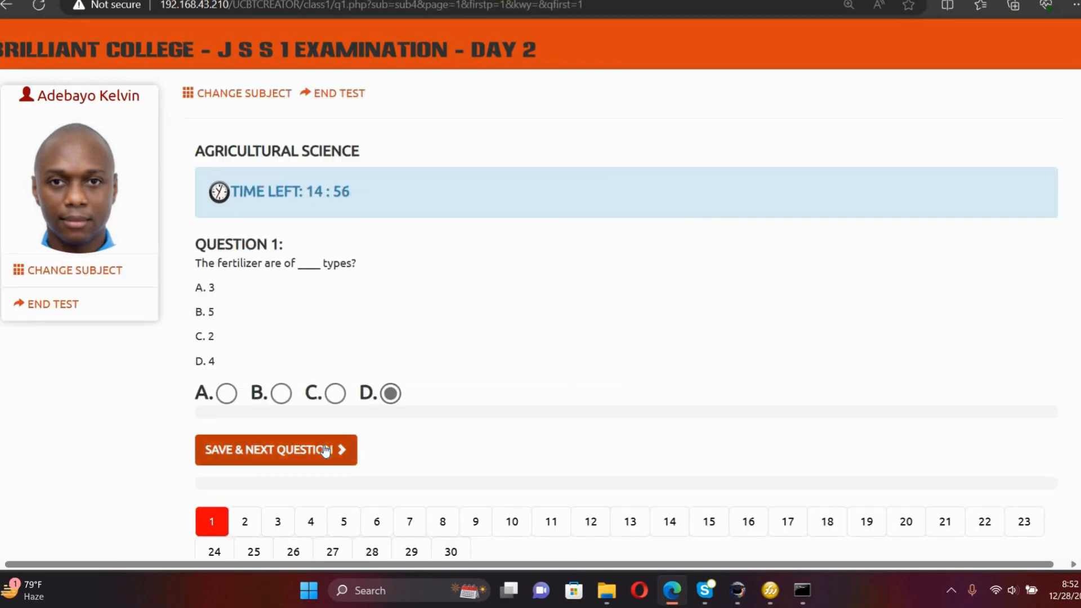
pyautogui.click(275, 93)
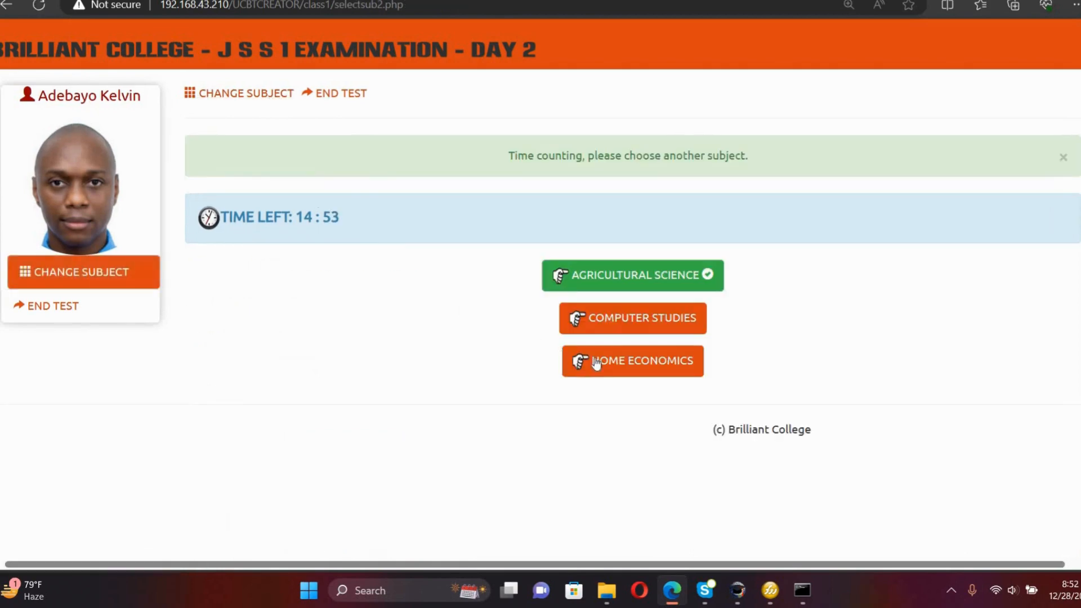
pyautogui.click(595, 365)
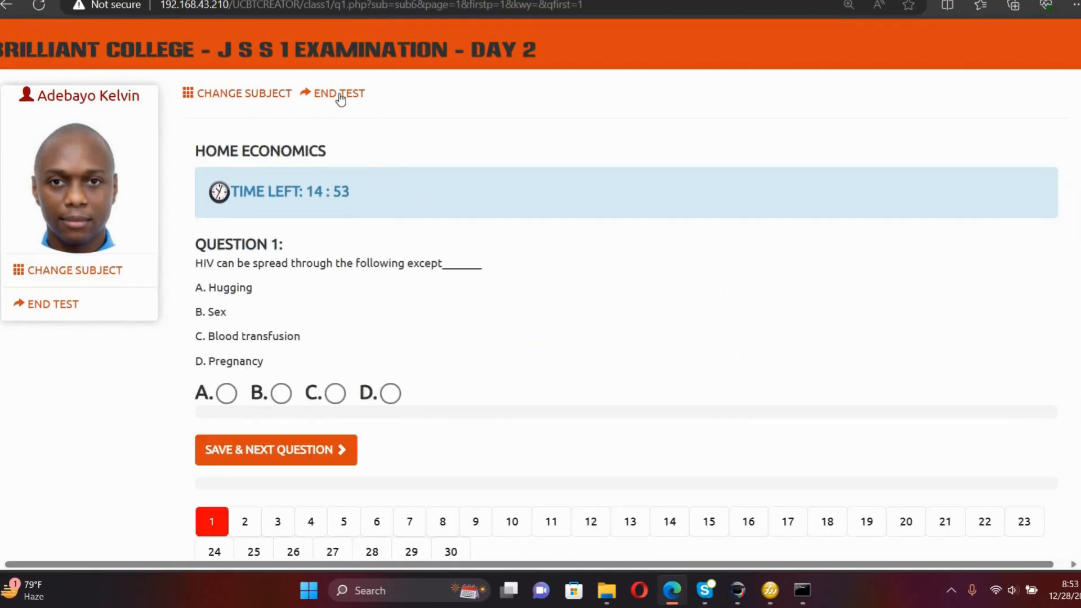
pyautogui.click(340, 97)
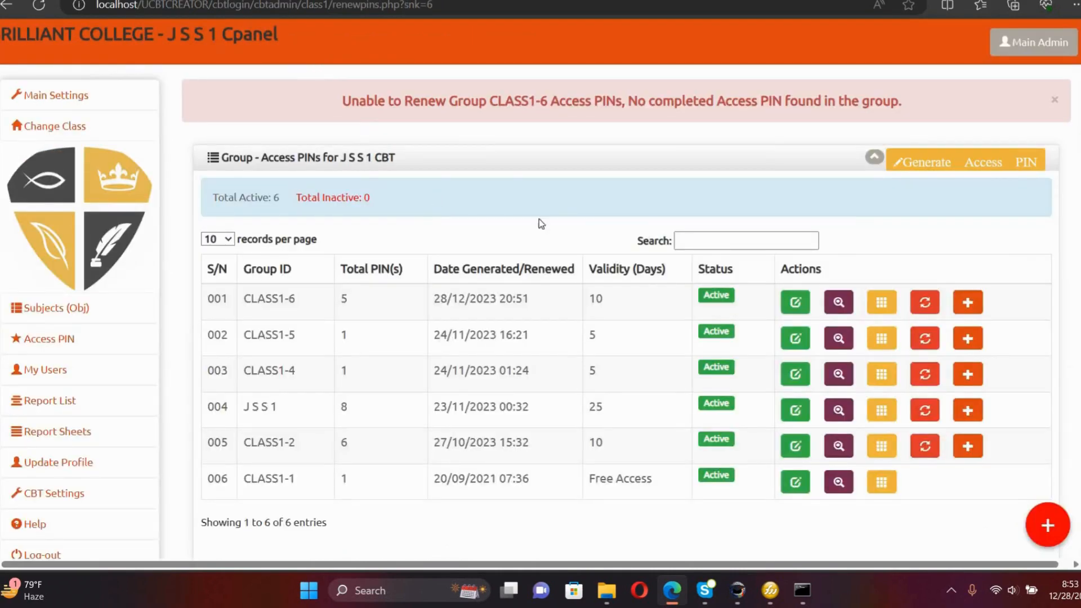
# Re-save CLASS1-6's Customize Access PINs settings with the Day 2 title and three subjects.
pyautogui.click(795, 304)
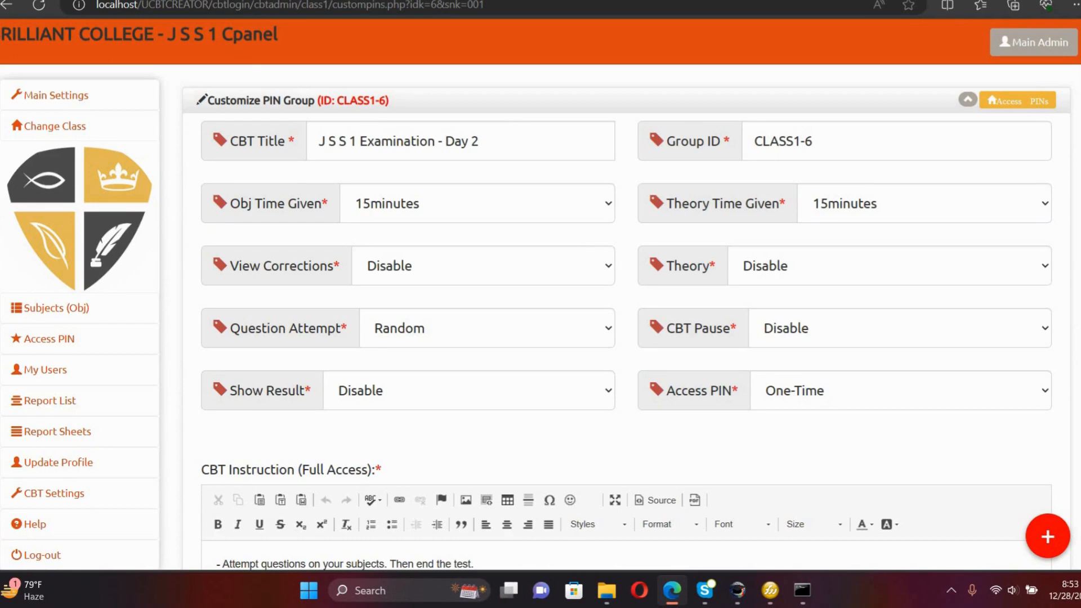
pyautogui.scroll(-6, 966, 514)
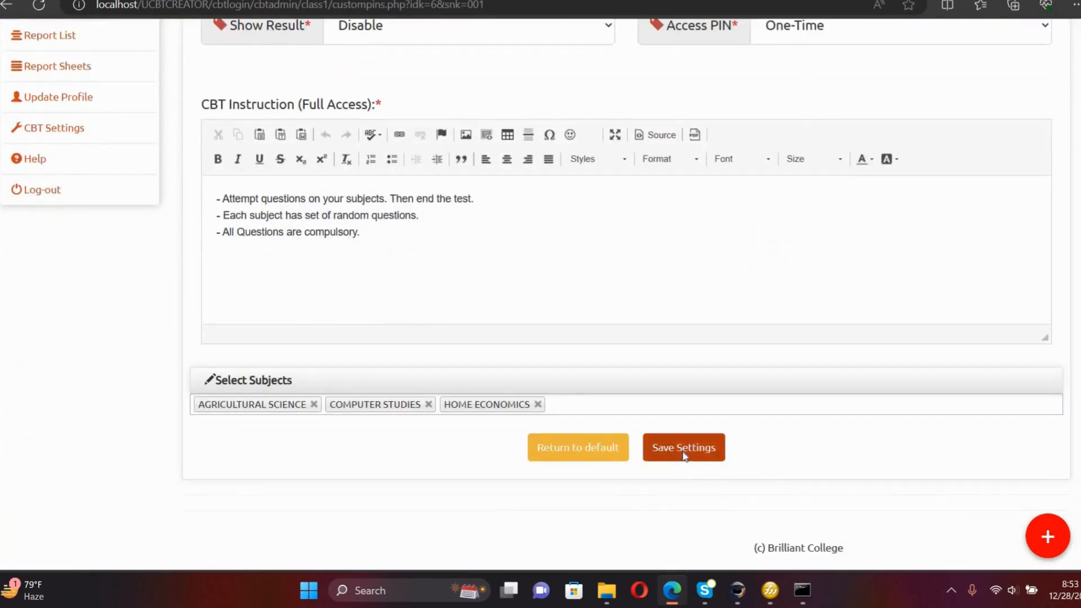
pyautogui.click(684, 455)
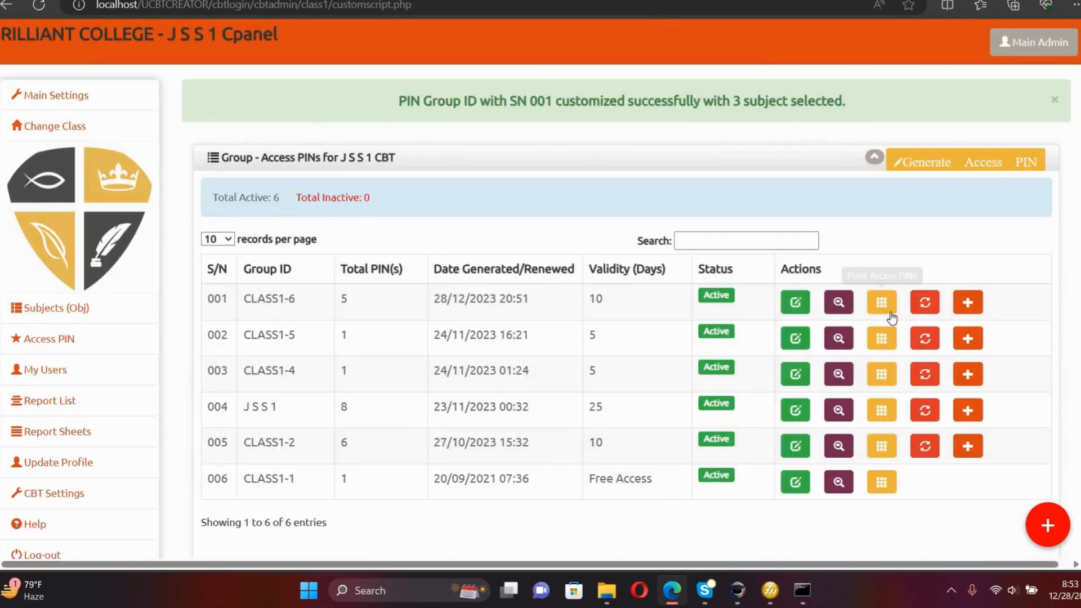